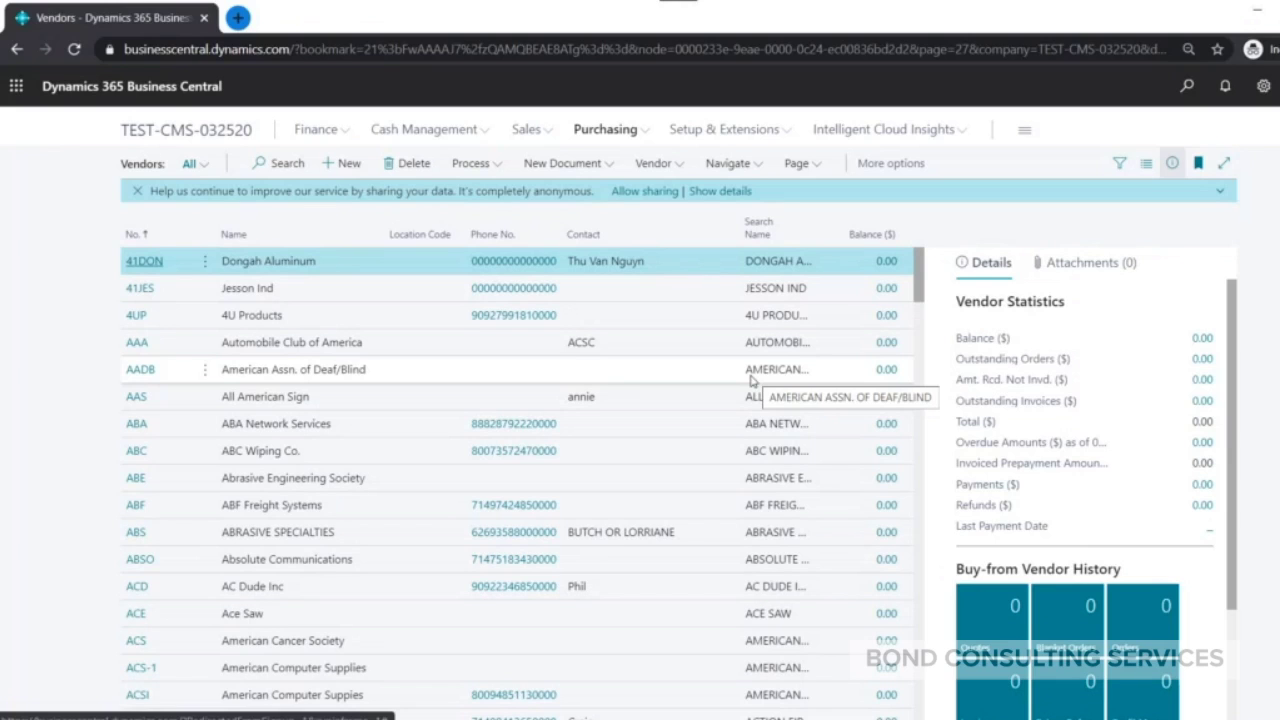
Browse the vendor list and open the vendor card for AAA, Automobile Club of America.
{"action": "scroll", "coordinate": [500, 378], "scroll_direction": "down", "scroll_amount": 3}
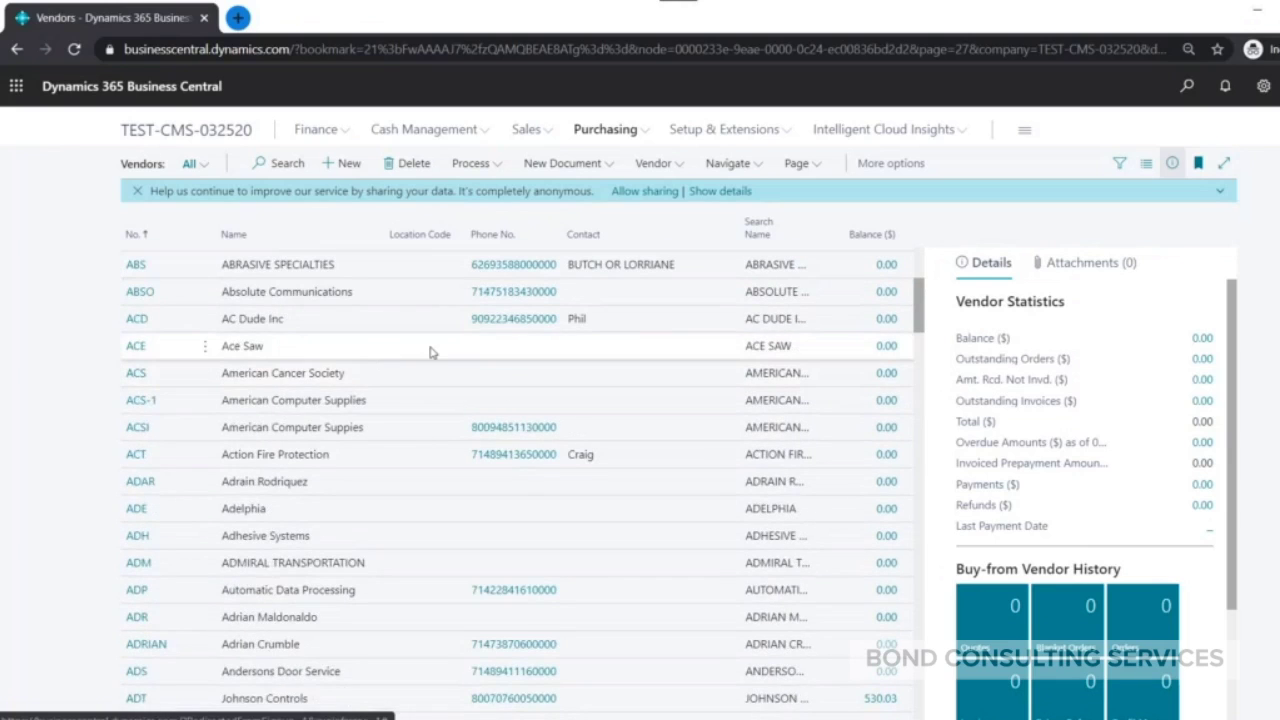
{"action": "scroll", "coordinate": [430, 352], "scroll_direction": "down", "scroll_amount": 5}
{"action": "scroll", "coordinate": [433, 358], "scroll_direction": "up", "scroll_amount": 6}
{"action": "scroll", "coordinate": [432, 358], "scroll_direction": "up", "scroll_amount": 3}
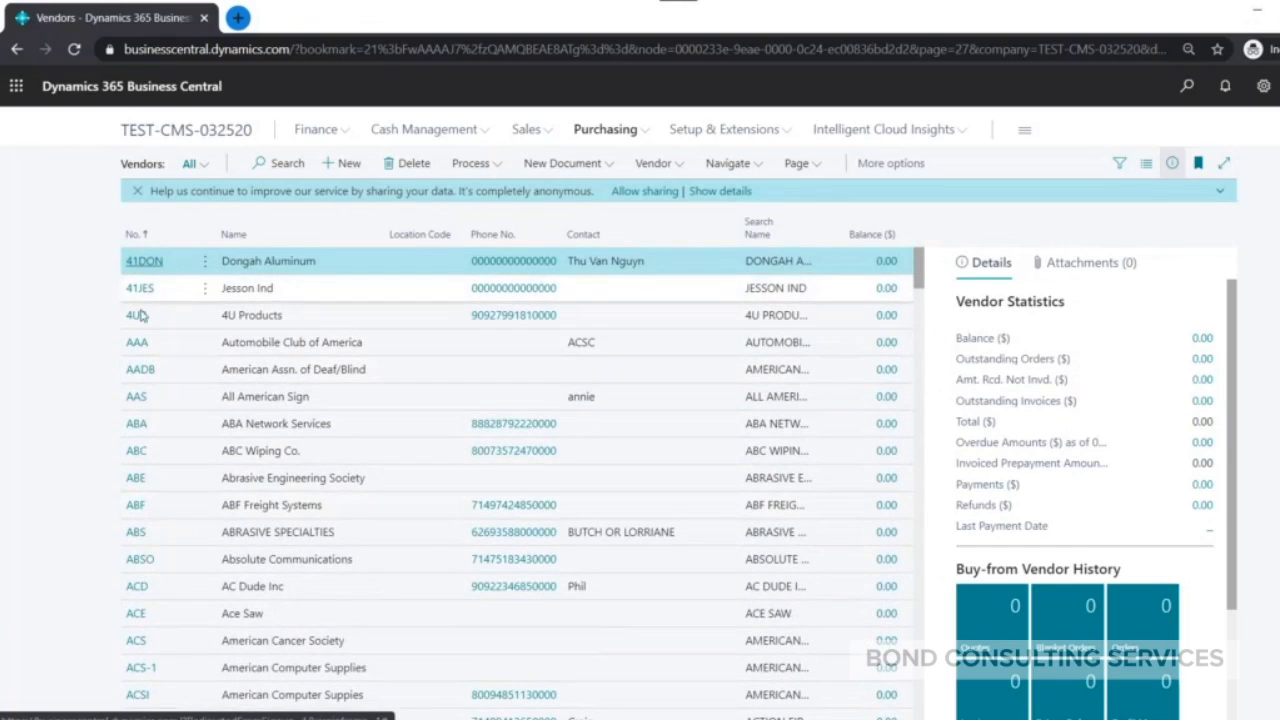
{"action": "left_click", "coordinate": [137, 343]}
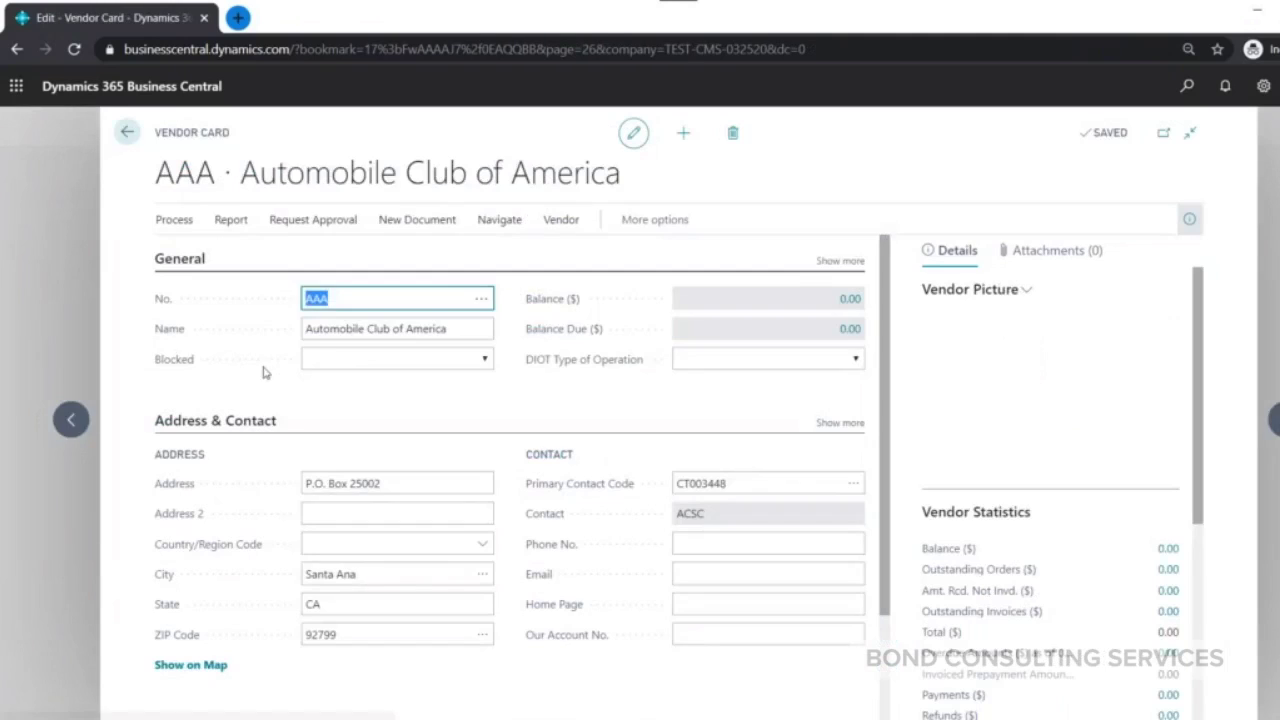
Move to the preceding vendor card, 4UP, view the ledger entries behind its Balance ($), and return to the card.
{"action": "left_click", "coordinate": [63, 424]}
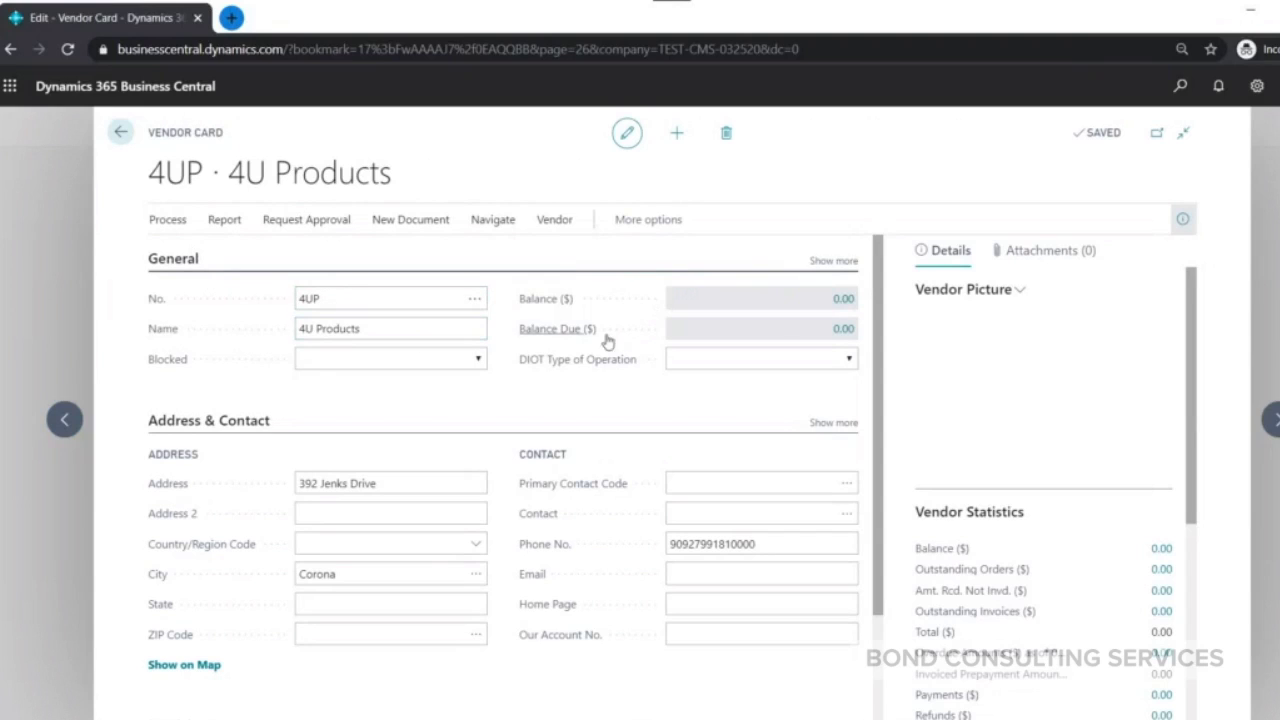
{"action": "left_click", "coordinate": [843, 300]}
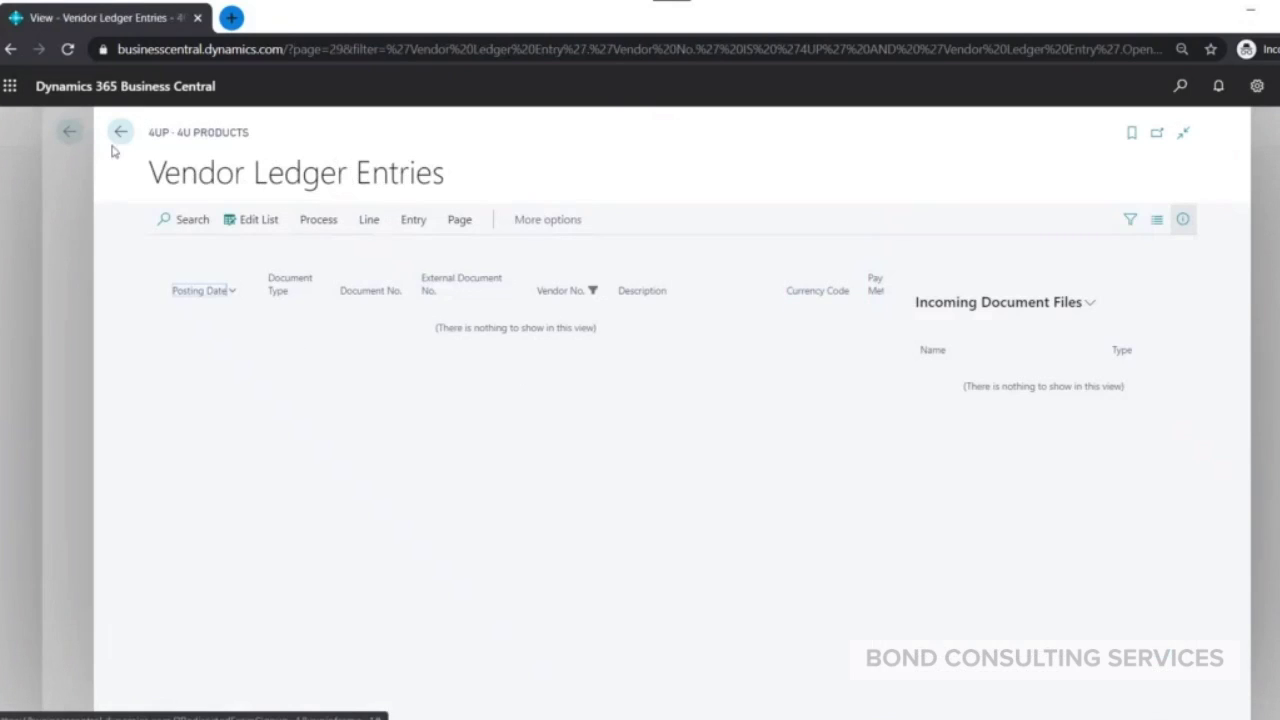
{"action": "left_click", "coordinate": [118, 133]}
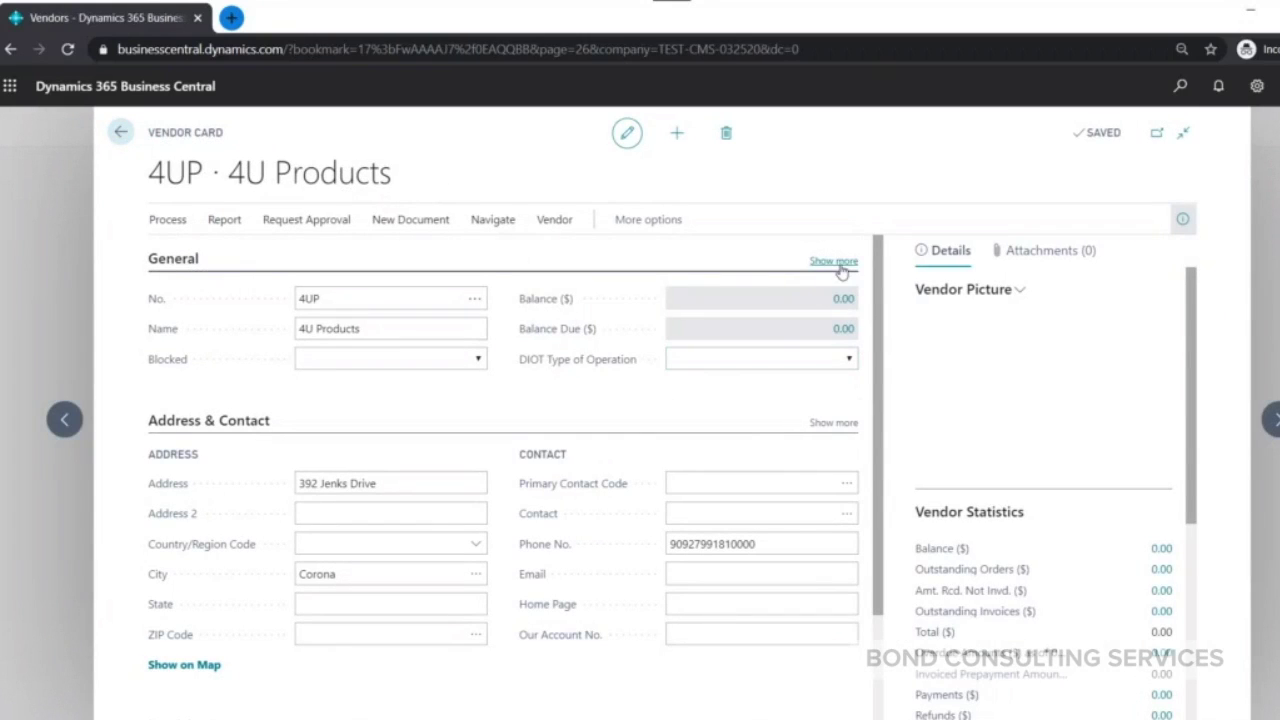
Review the Vendor Statistics, Buy-from Vendor History and attachments of vendor 4UP.
{"action": "scroll", "coordinate": [1037, 366], "scroll_direction": "down", "scroll_amount": 3}
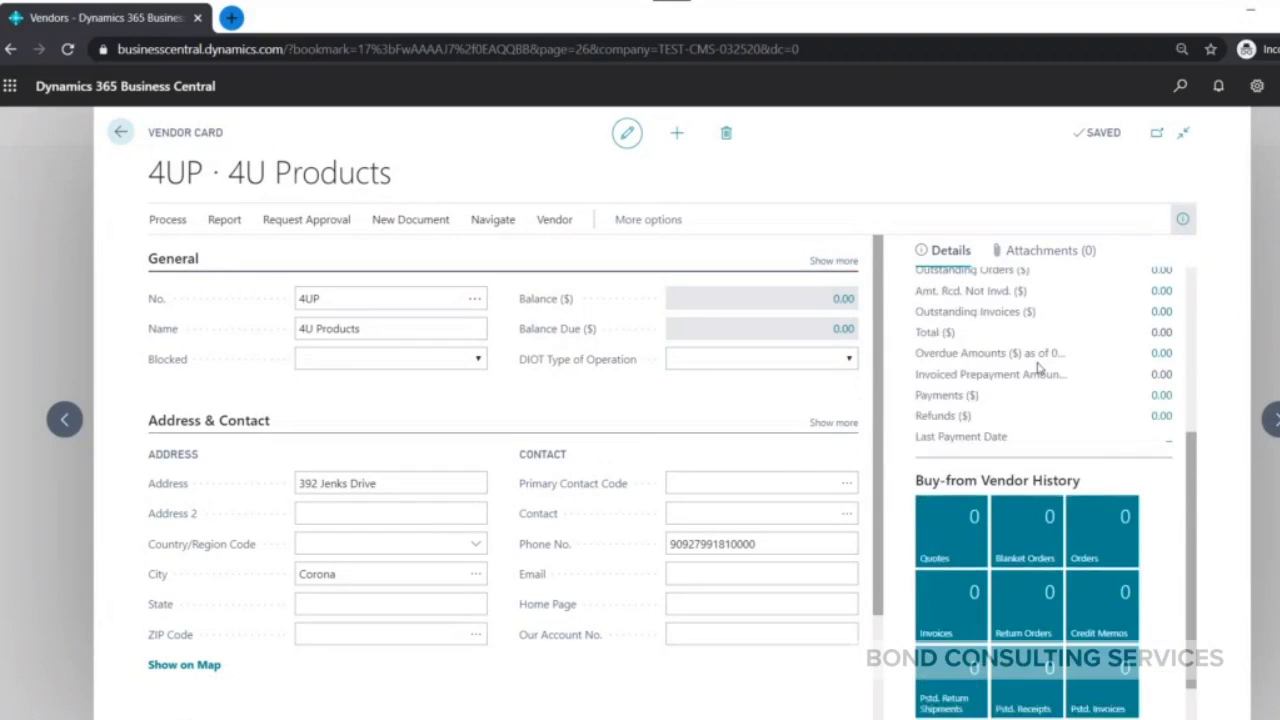
{"action": "scroll", "coordinate": [1077, 443], "scroll_direction": "down", "scroll_amount": 2}
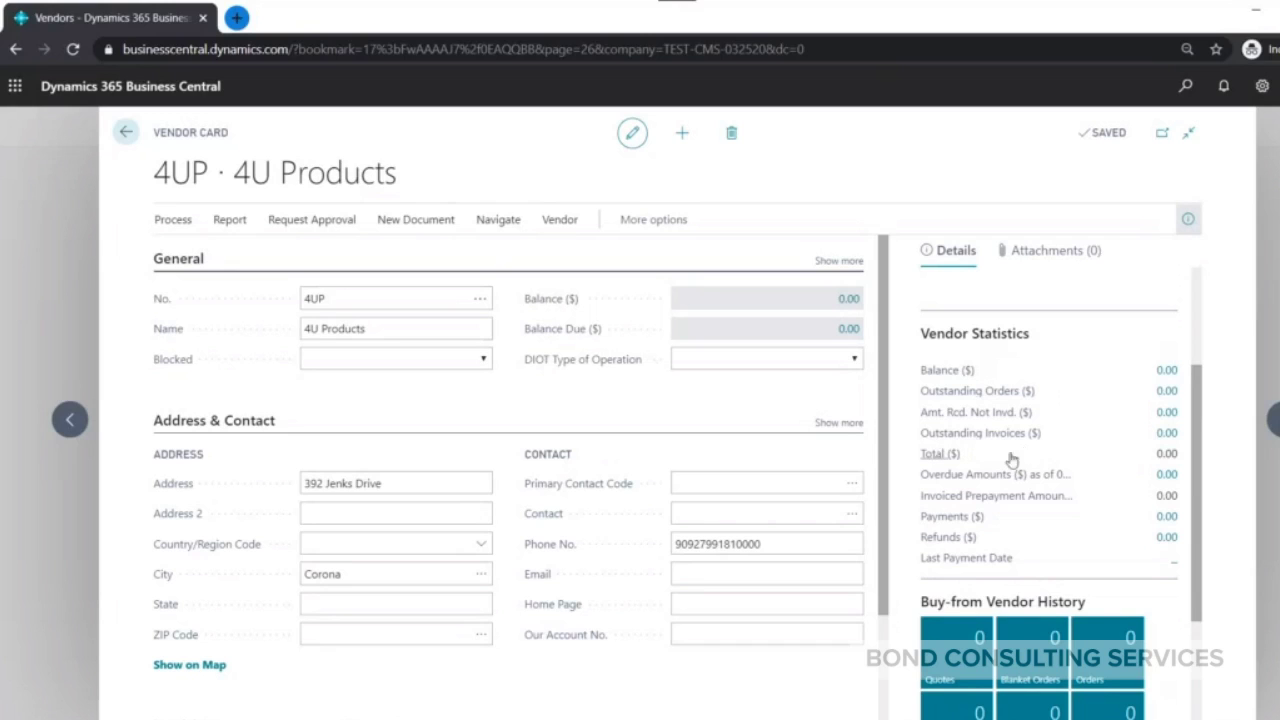
{"action": "scroll", "coordinate": [1068, 446], "scroll_direction": "down", "scroll_amount": 2}
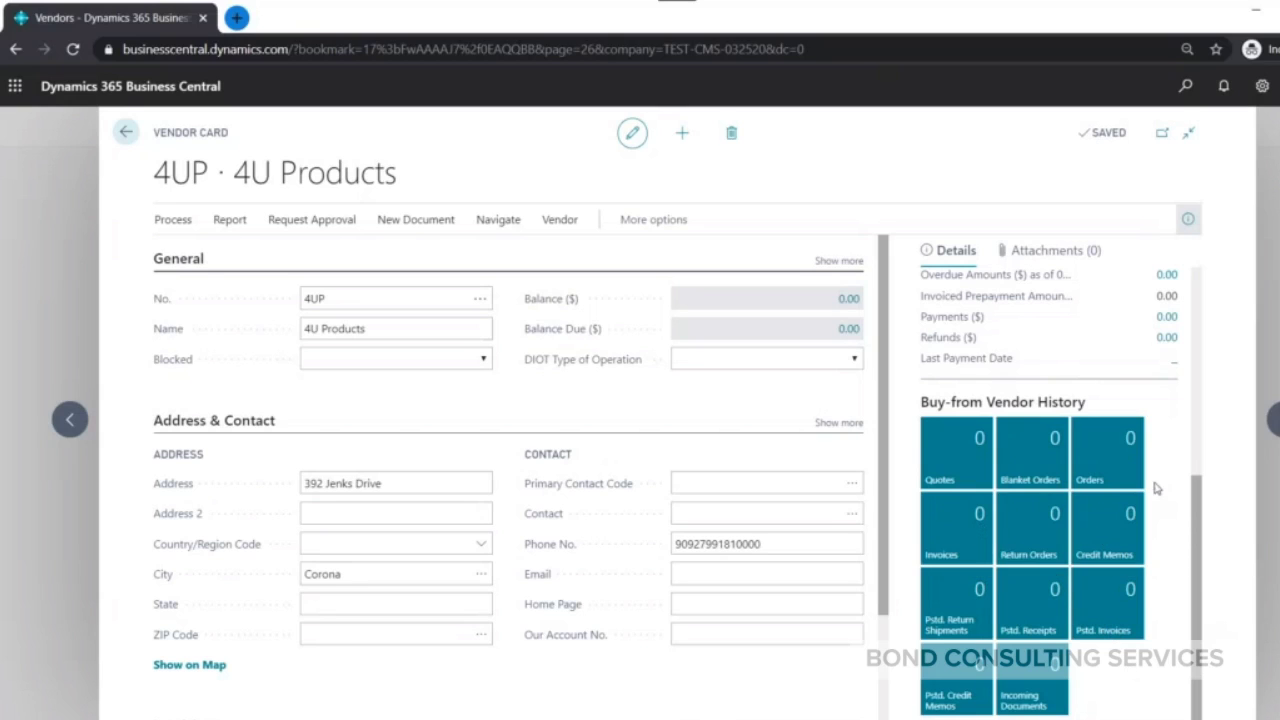
{"action": "scroll", "coordinate": [1182, 478], "scroll_direction": "up", "scroll_amount": 4}
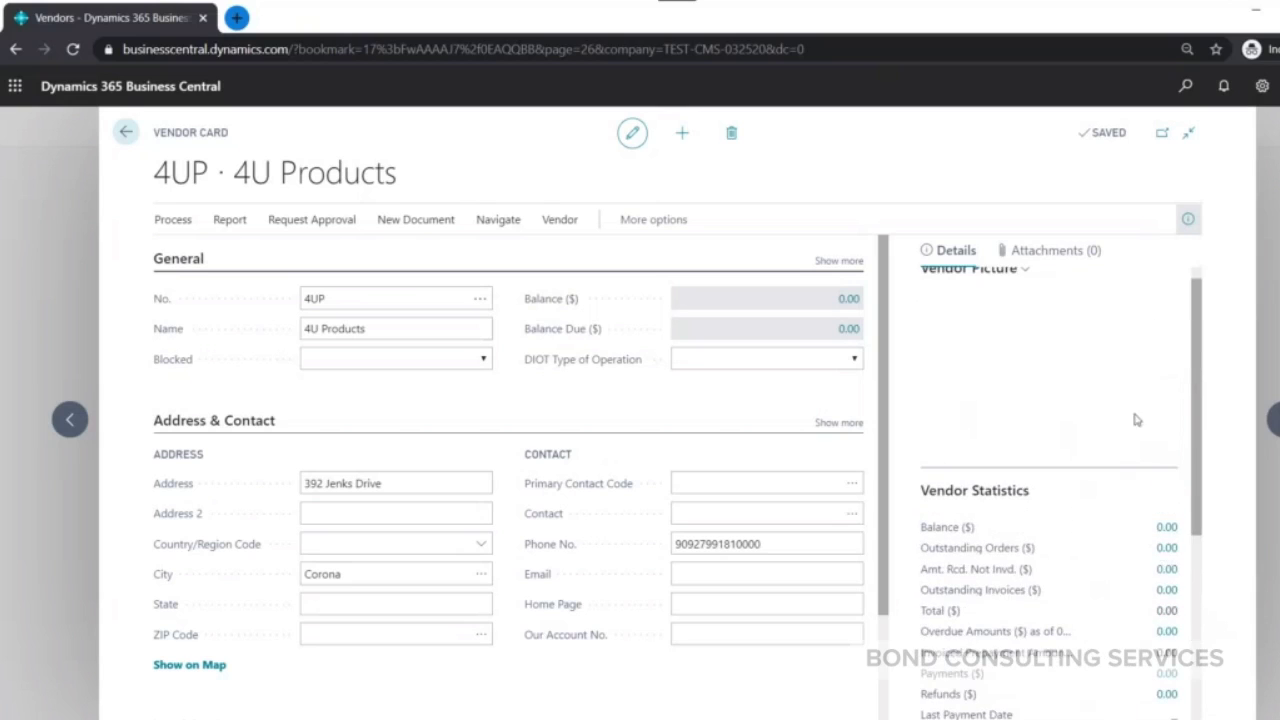
{"action": "left_click", "coordinate": [1058, 258]}
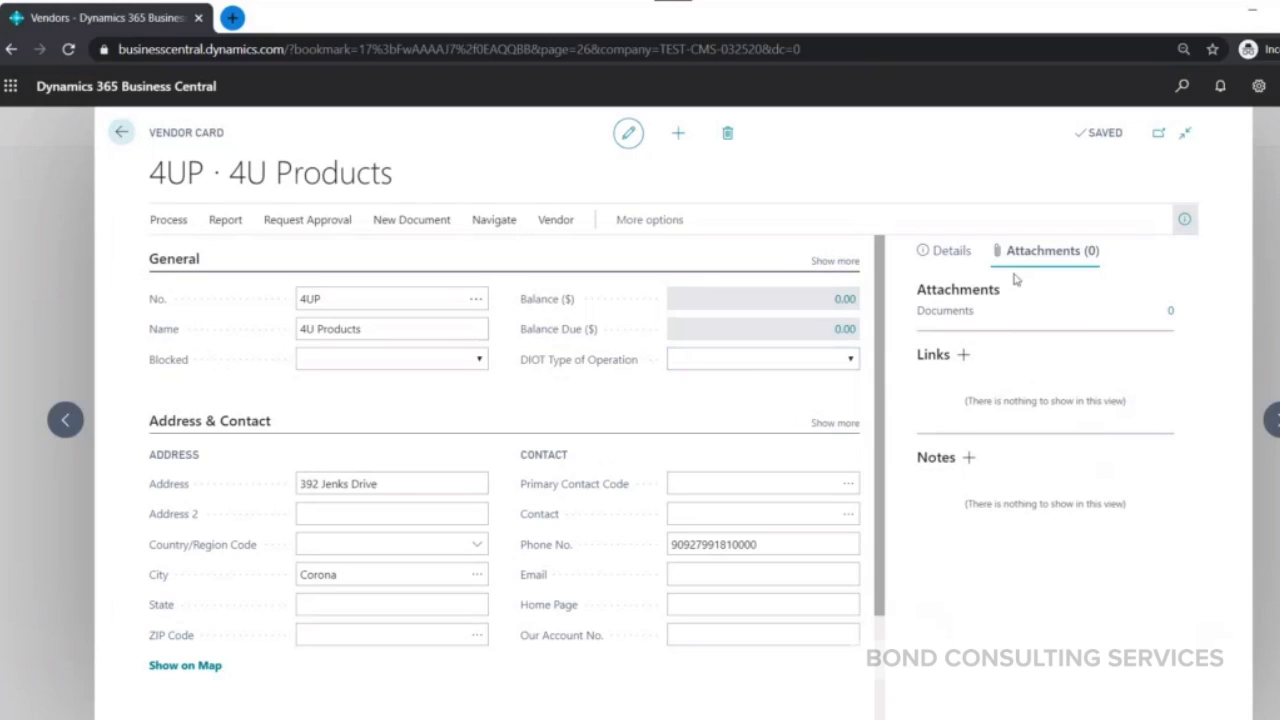
Hide the details pane on the 4UP card and expand the Invoicing section with its additional fields shown.
{"action": "left_click", "coordinate": [1185, 219]}
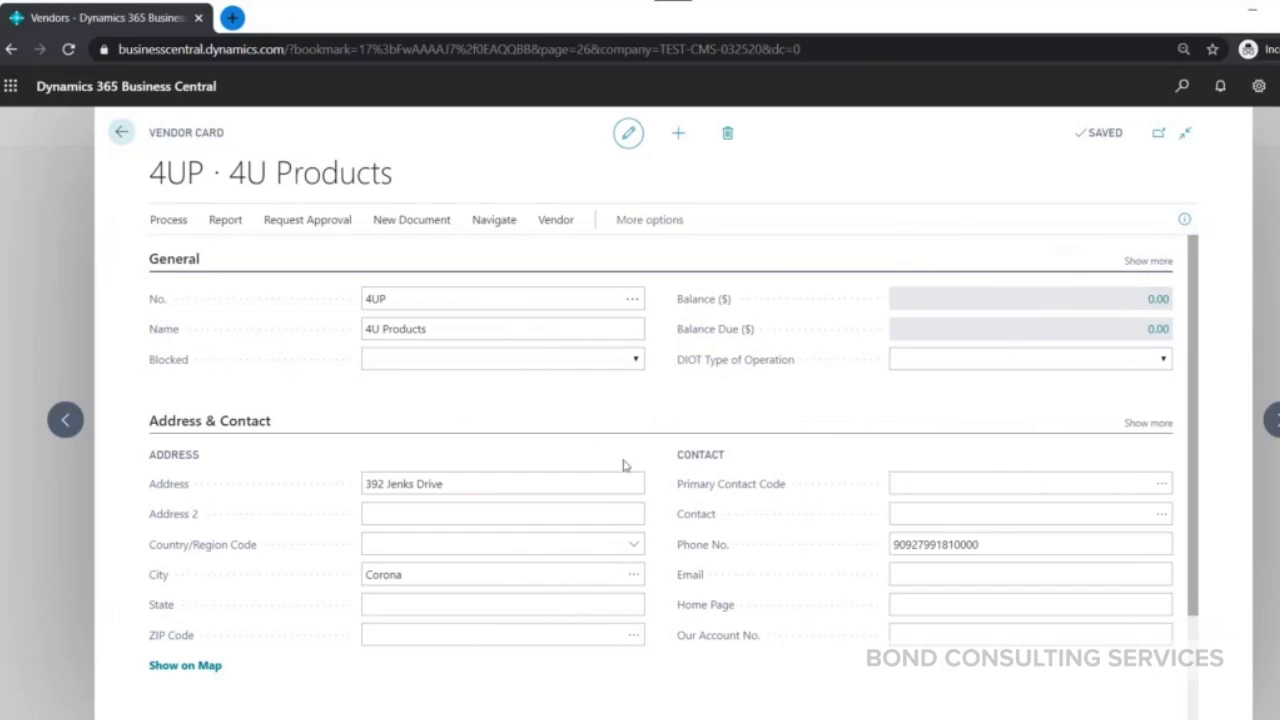
{"action": "scroll", "coordinate": [449, 411], "scroll_direction": "down", "scroll_amount": 1}
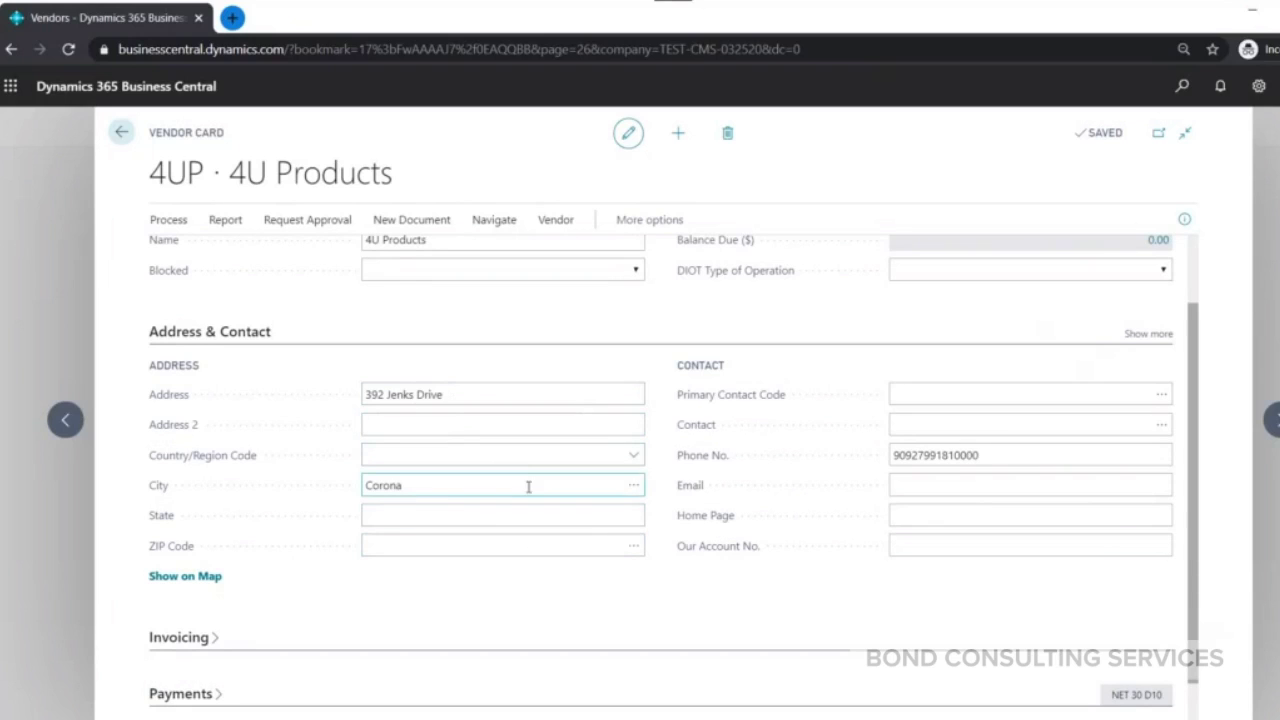
{"action": "left_click", "coordinate": [473, 422]}
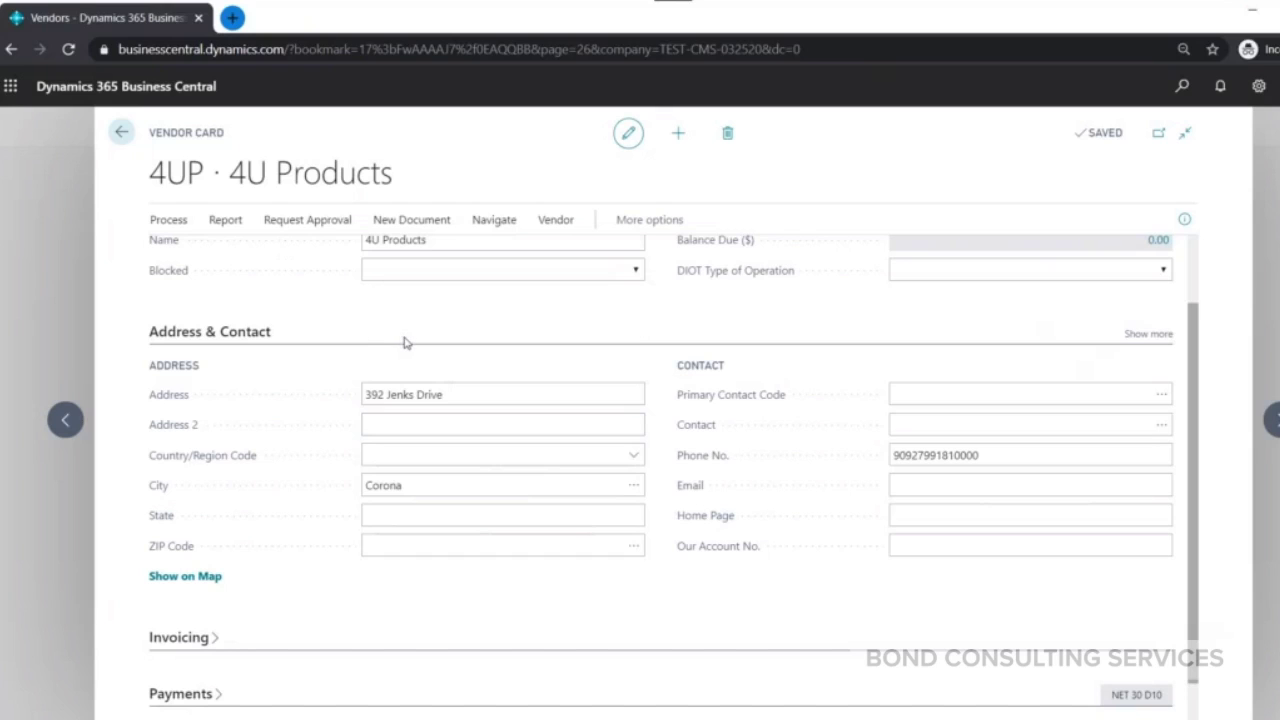
{"action": "scroll", "coordinate": [404, 343], "scroll_direction": "down", "scroll_amount": 1}
{"action": "left_click", "coordinate": [192, 573]}
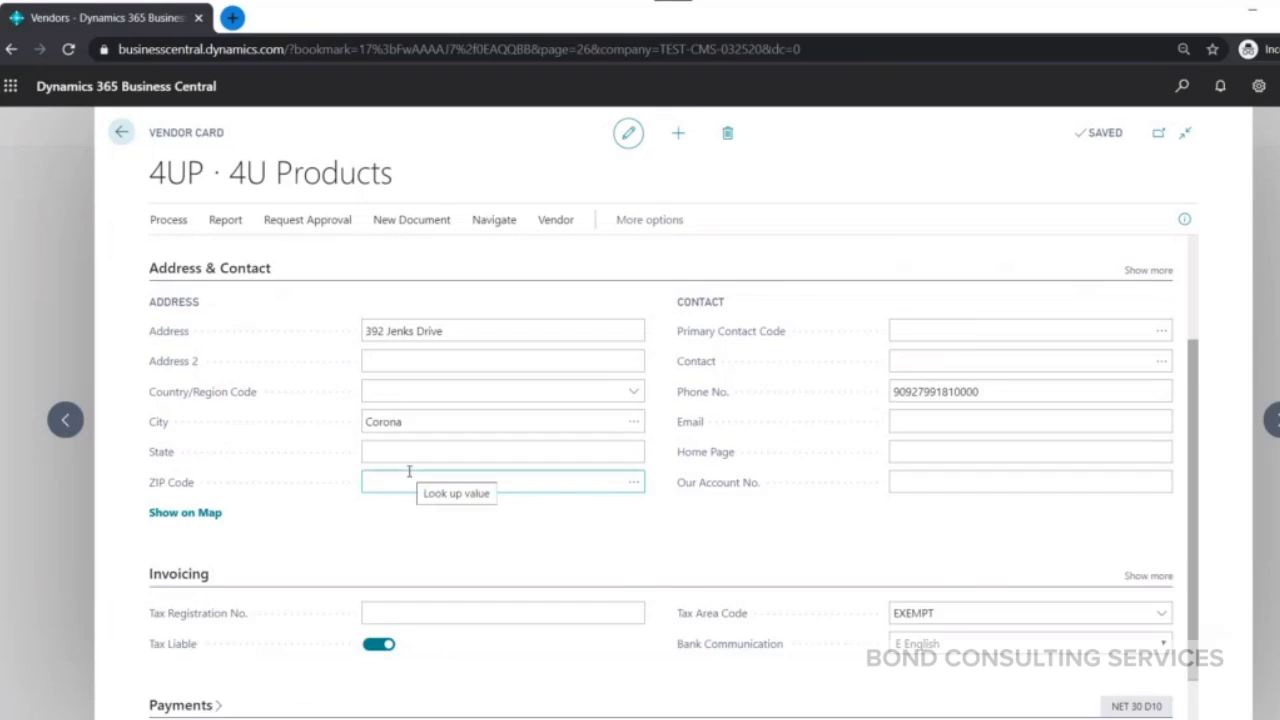
{"action": "scroll", "coordinate": [1150, 515], "scroll_direction": "down", "scroll_amount": 1}
{"action": "left_click", "coordinate": [1152, 500]}
{"action": "scroll", "coordinate": [990, 440], "scroll_direction": "down", "scroll_amount": 1}
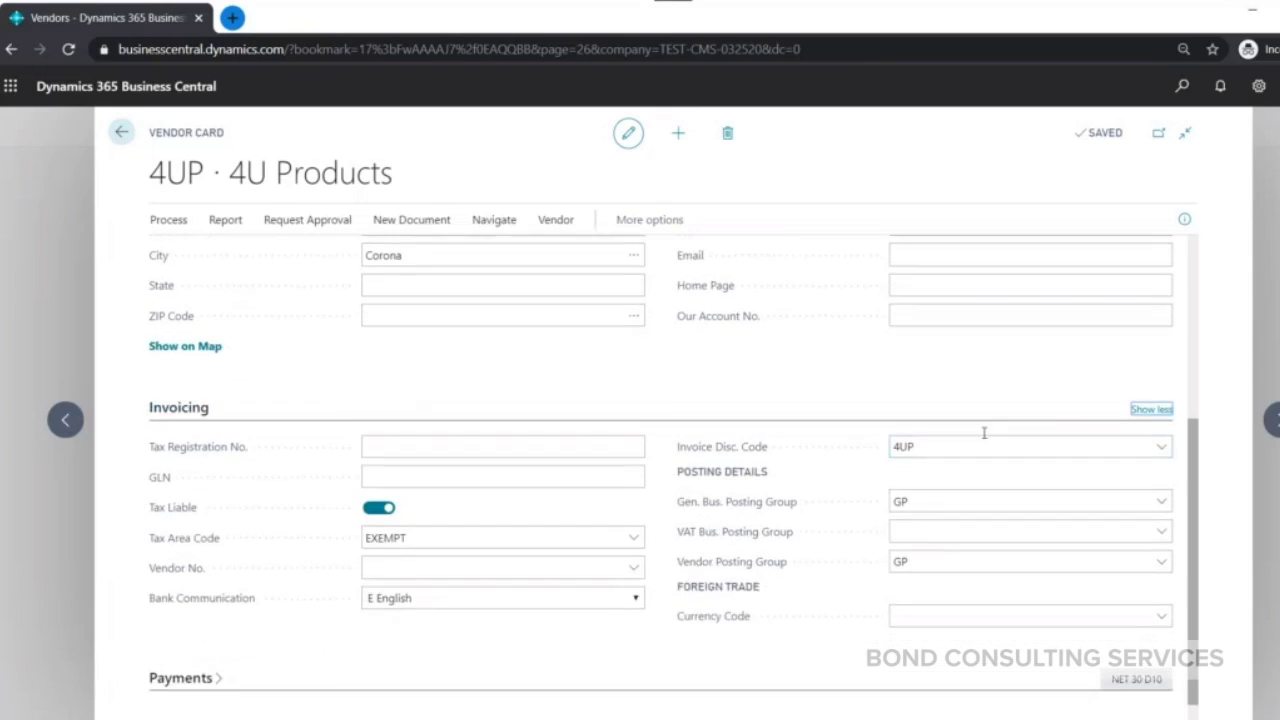
{"action": "scroll", "coordinate": [984, 433], "scroll_direction": "down", "scroll_amount": 1}
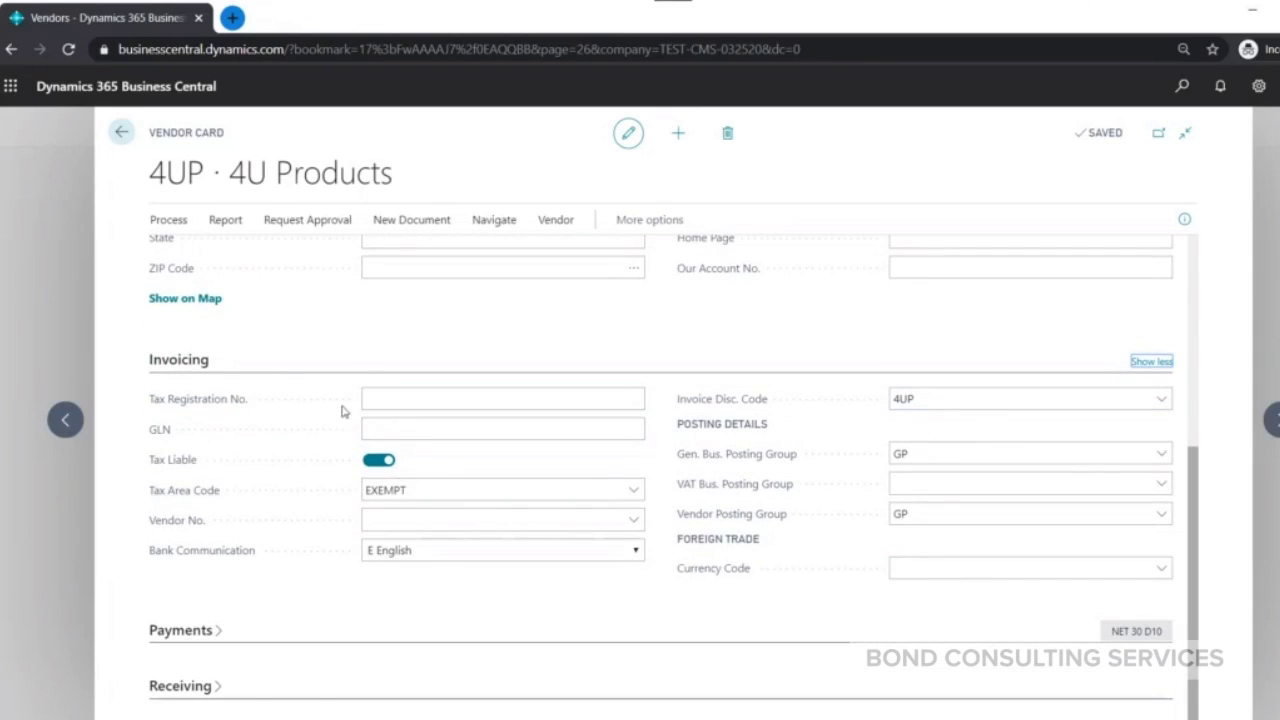
{"action": "left_click", "coordinate": [421, 400]}
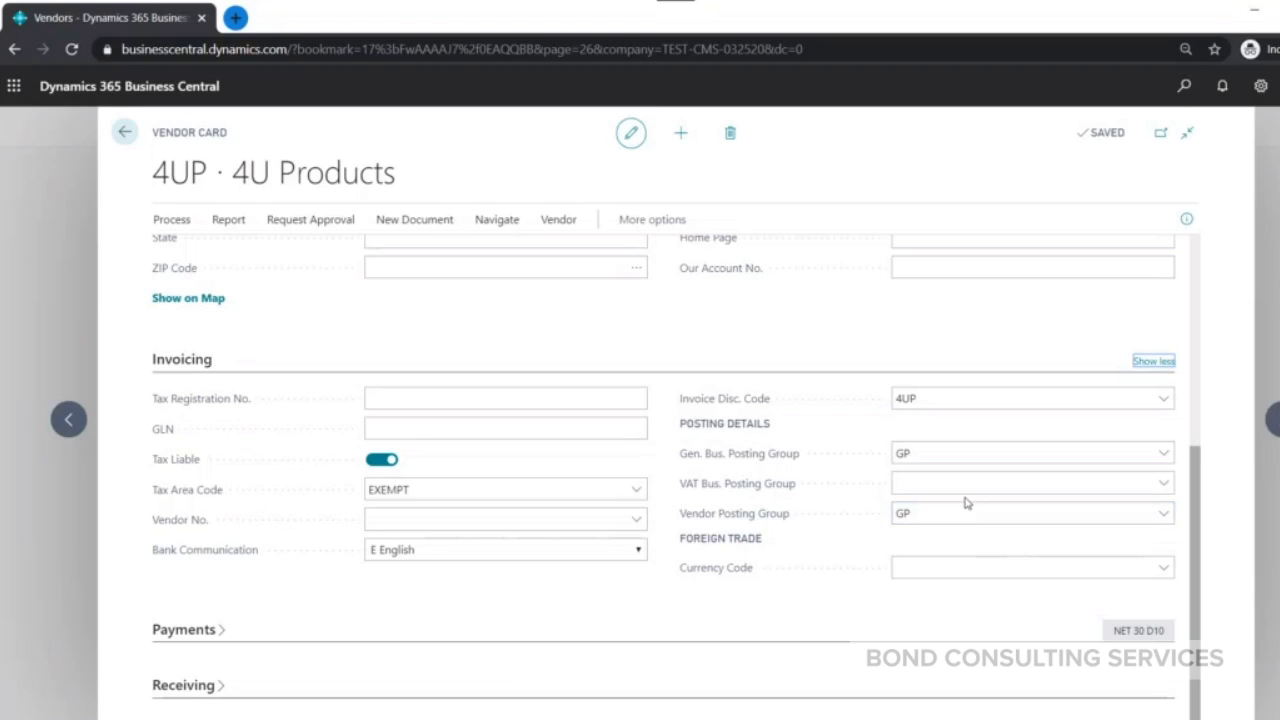
Expand the Payments section of the 4UP card and show its additional fields.
{"action": "left_click", "coordinate": [180, 628]}
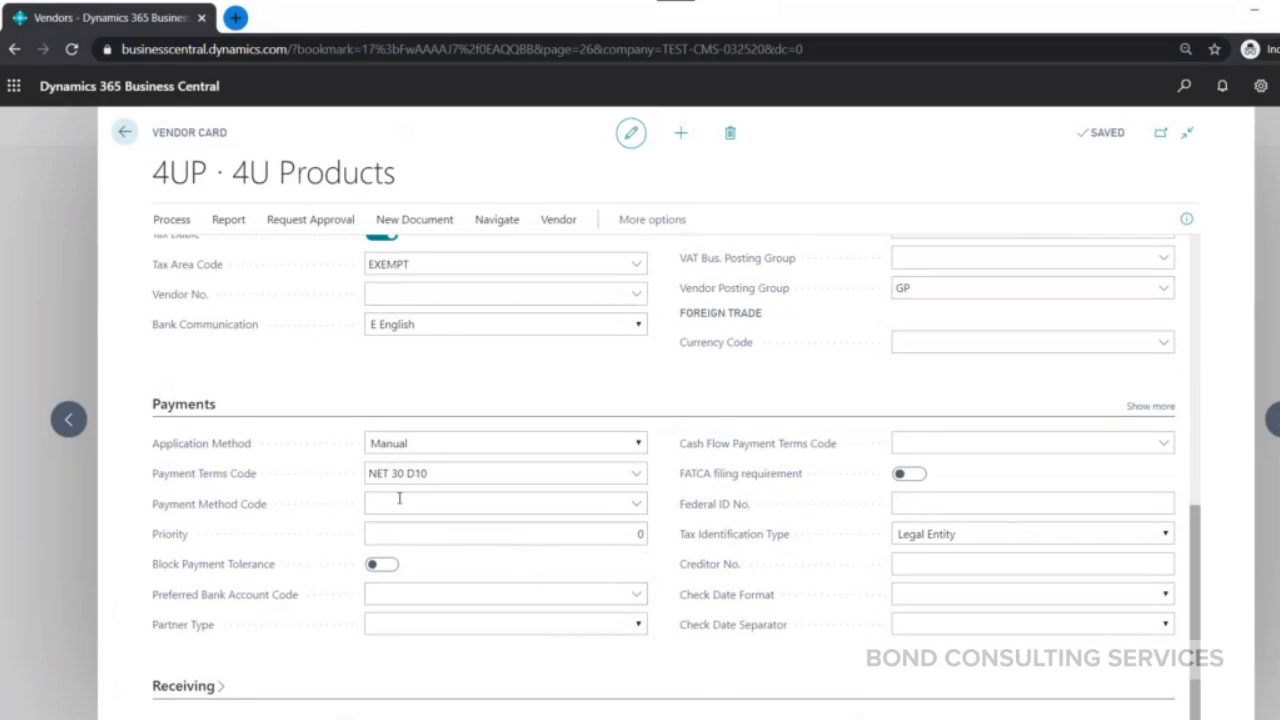
{"action": "mouse_move", "coordinate": [681, 570]}
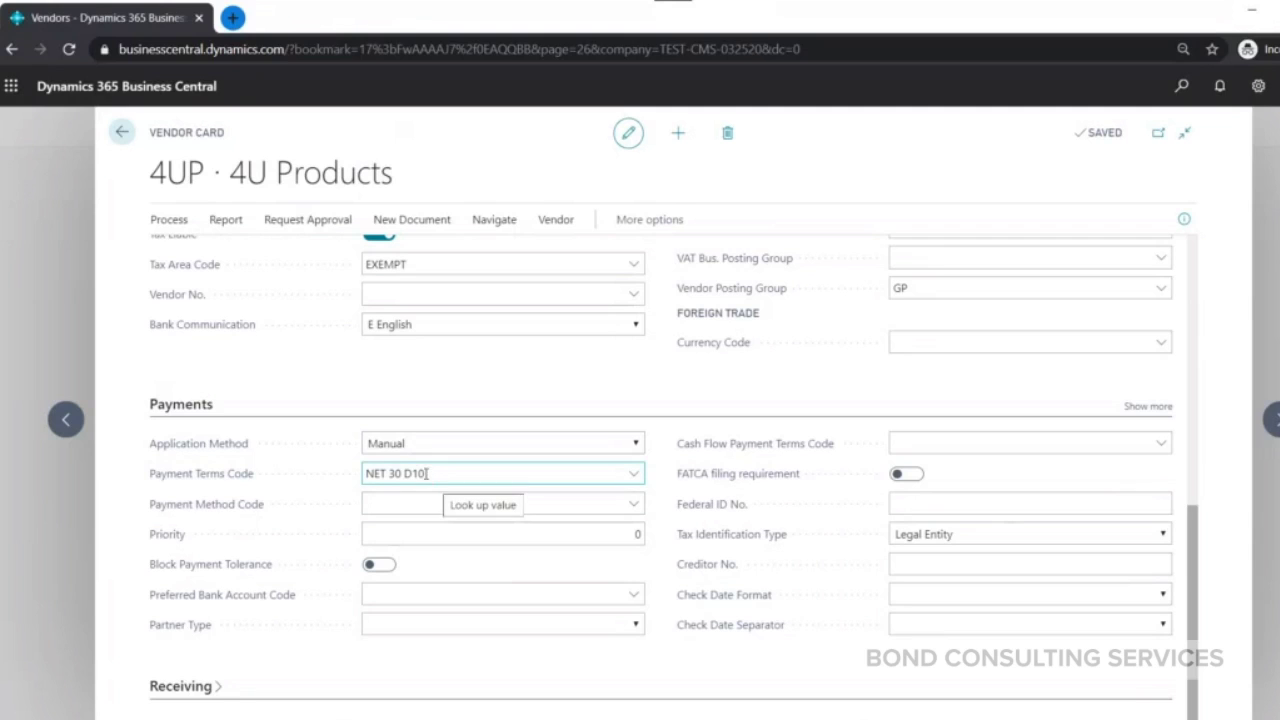
{"action": "left_click", "coordinate": [1137, 408]}
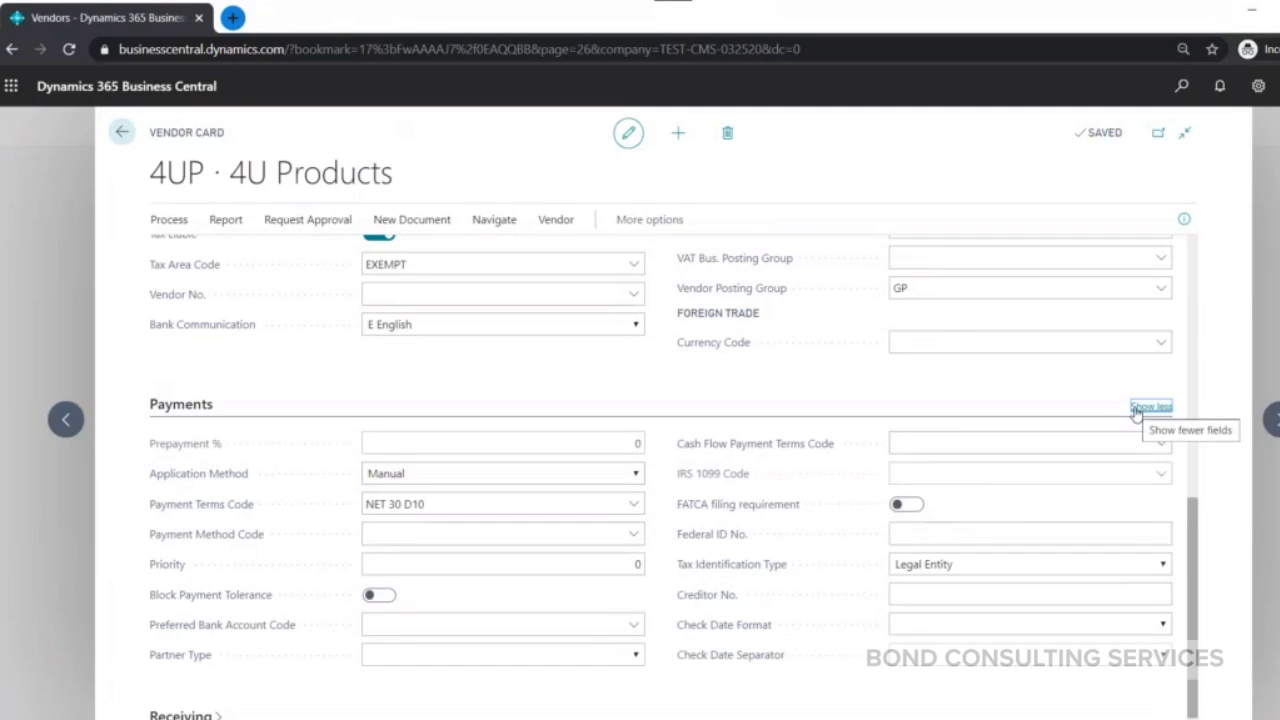
Look through the available IRS 1099 codes for vendor 4UP and close the list without choosing one.
{"action": "left_click", "coordinate": [1111, 475]}
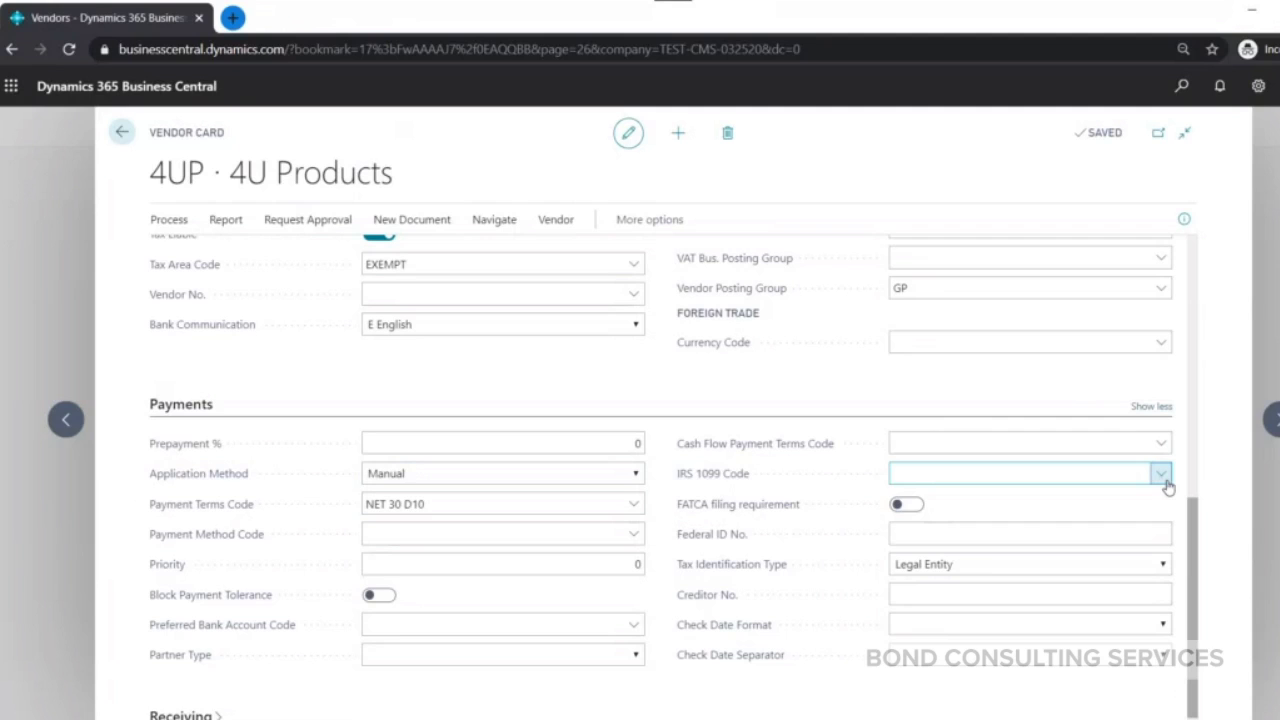
{"action": "left_click", "coordinate": [1161, 476]}
{"action": "scroll", "coordinate": [1100, 552], "scroll_direction": "down", "scroll_amount": 1}
{"action": "scroll", "coordinate": [1100, 552], "scroll_direction": "down", "scroll_amount": 5}
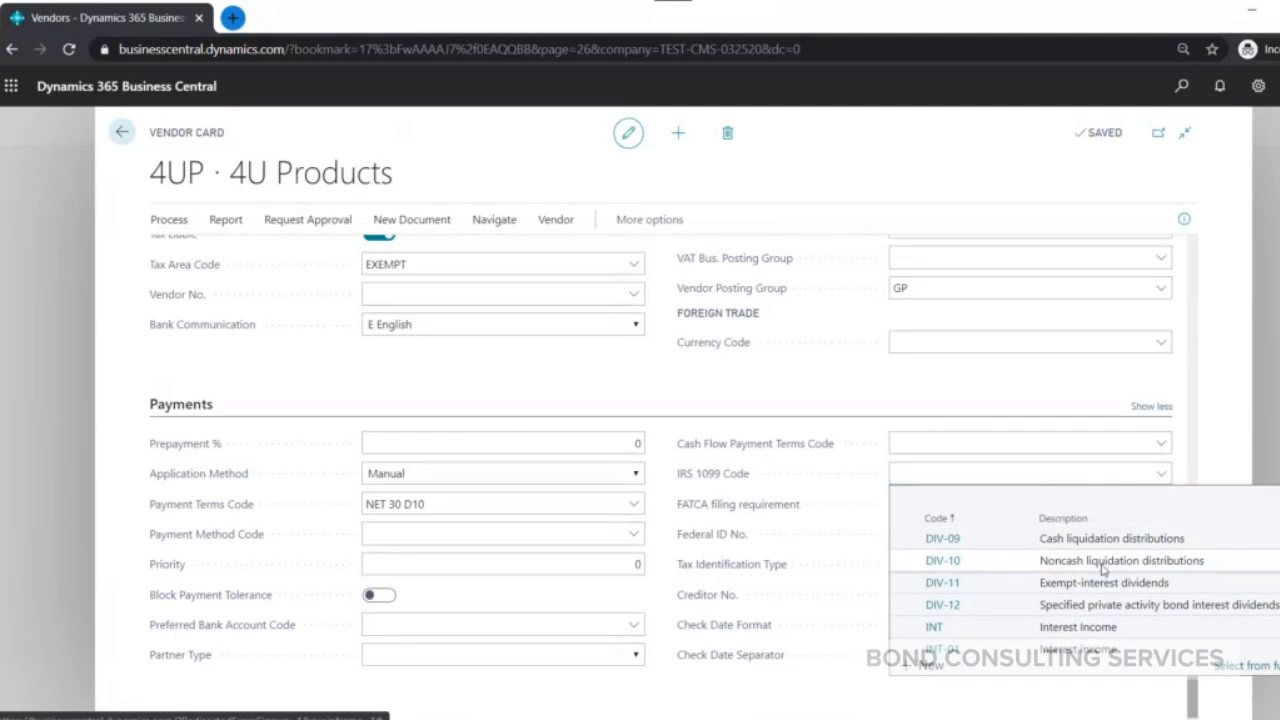
{"action": "scroll", "coordinate": [1104, 570], "scroll_direction": "down", "scroll_amount": 3}
{"action": "scroll", "coordinate": [1104, 570], "scroll_direction": "down", "scroll_amount": 10}
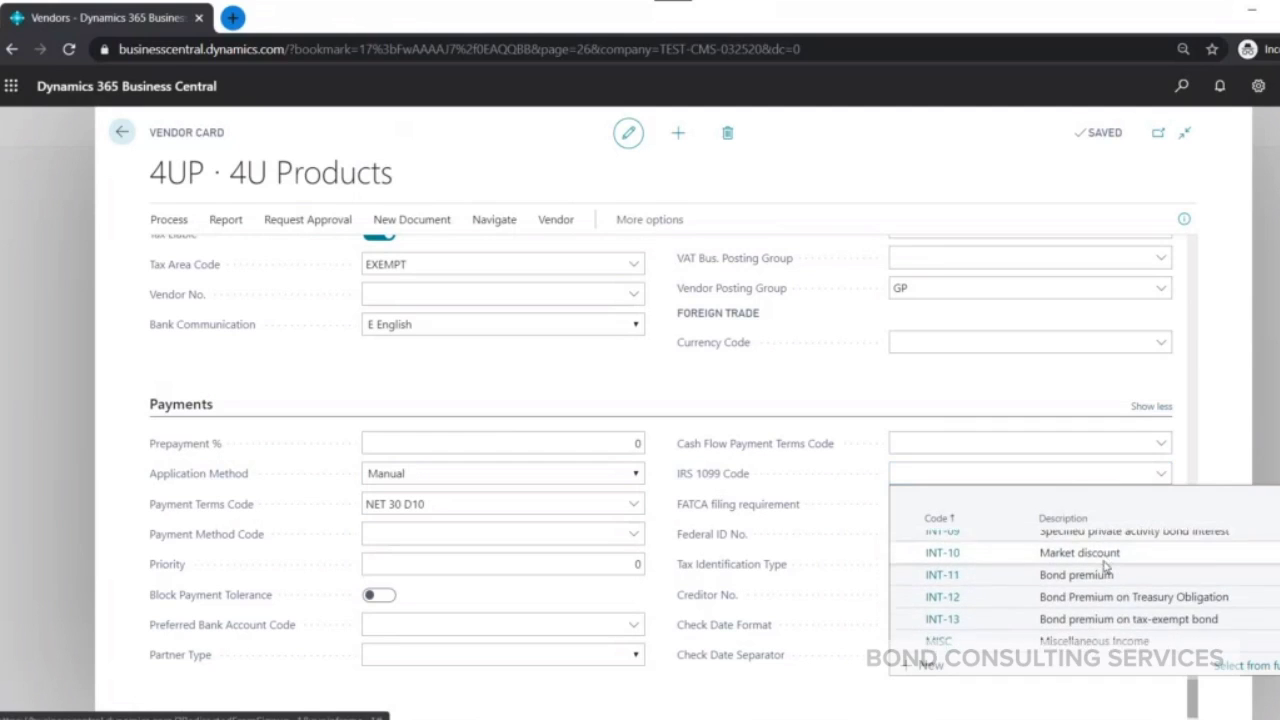
{"action": "scroll", "coordinate": [1104, 566], "scroll_direction": "down", "scroll_amount": 2}
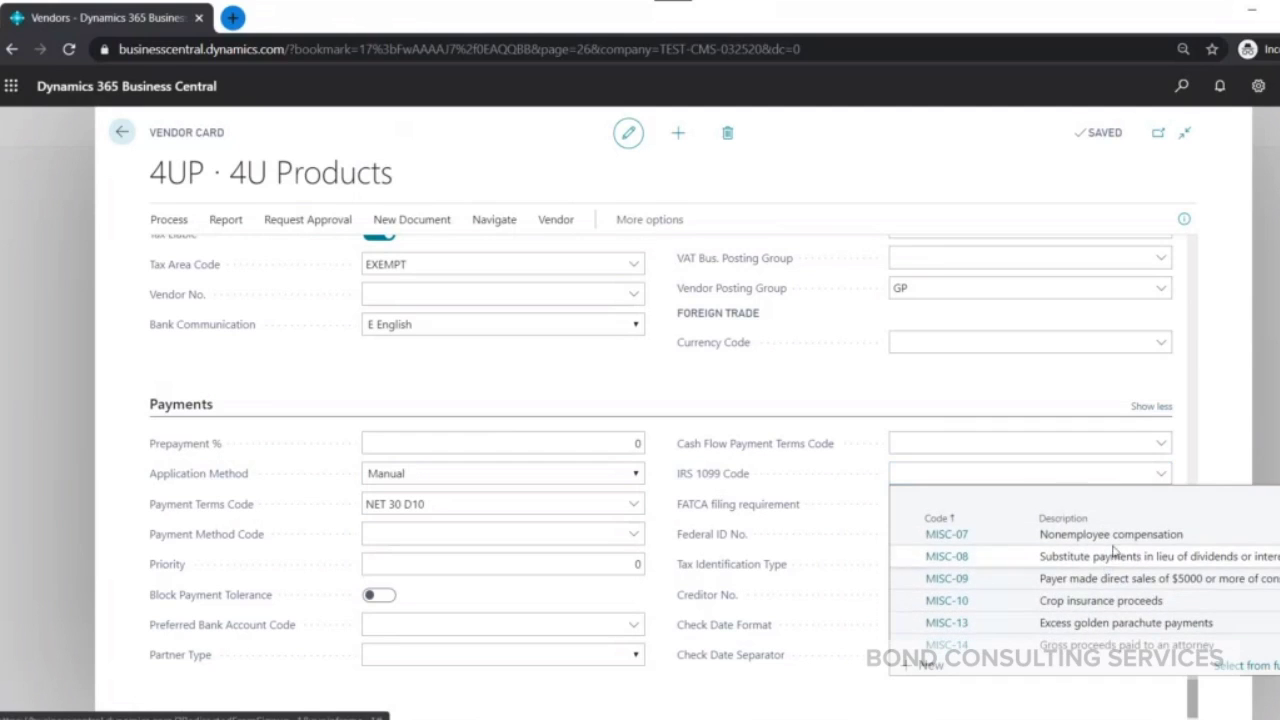
{"action": "left_click", "coordinate": [934, 402]}
Expand the Receiving section of the 4UP card and review its fields along with the payment terms.
{"action": "scroll", "coordinate": [540, 550], "scroll_direction": "down", "scroll_amount": 1}
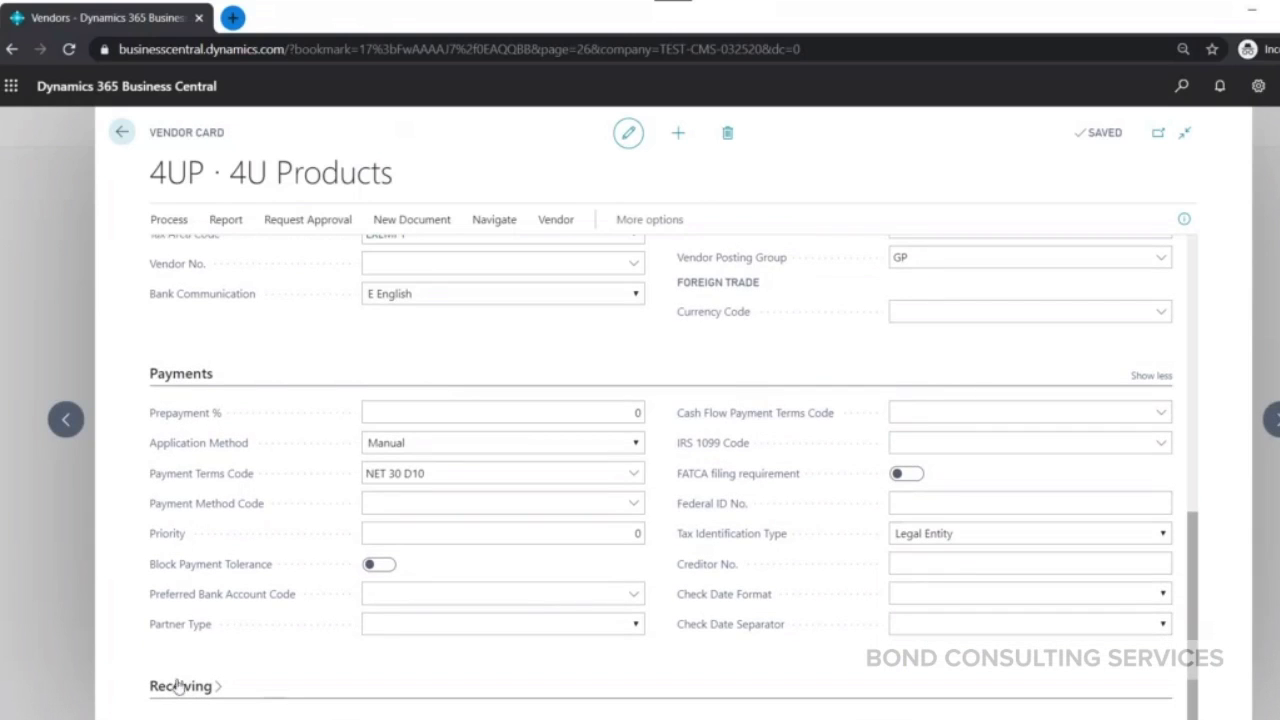
{"action": "scroll", "coordinate": [340, 570], "scroll_direction": "down", "scroll_amount": 2}
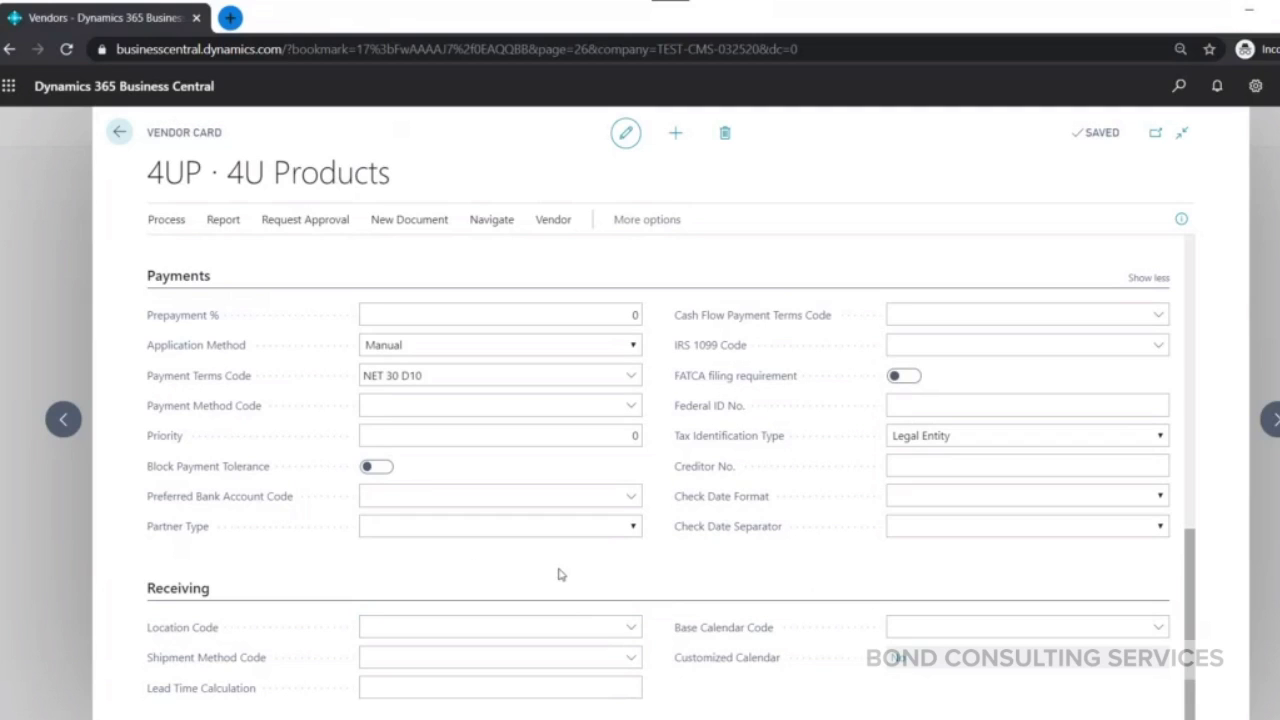
{"action": "scroll", "coordinate": [555, 568], "scroll_direction": "up", "scroll_amount": 2}
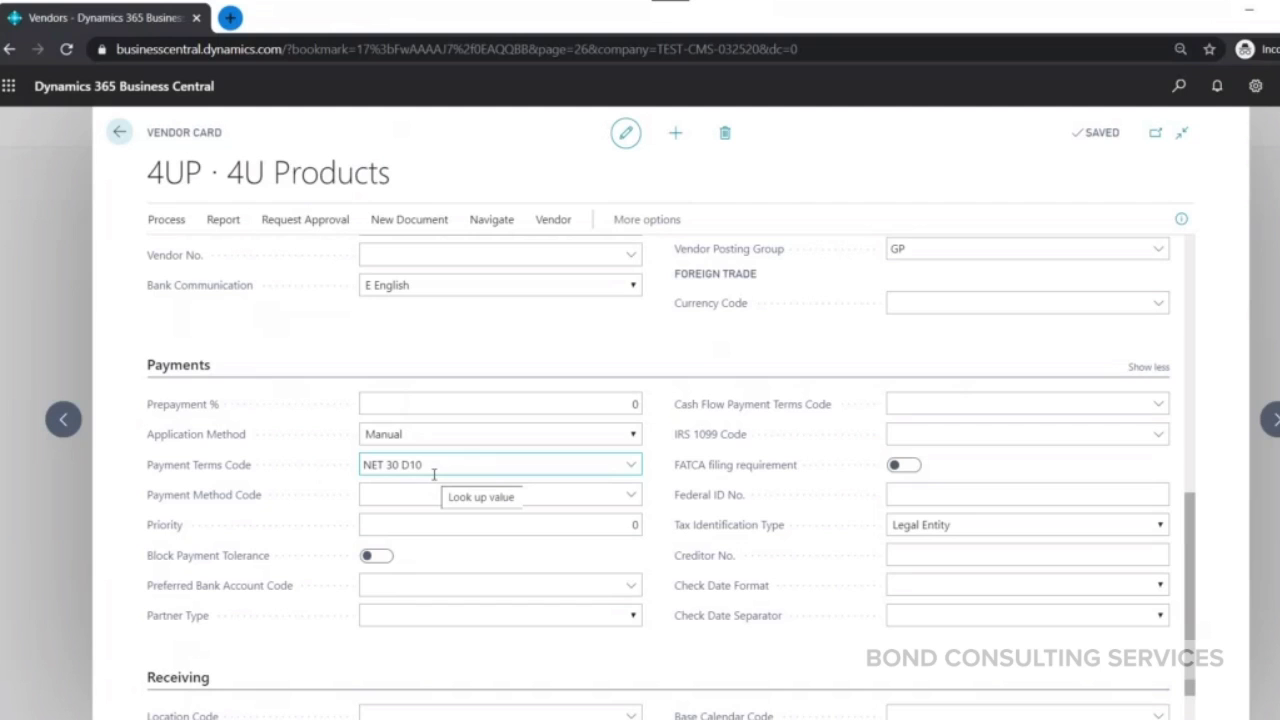
{"action": "scroll", "coordinate": [583, 423], "scroll_direction": "up", "scroll_amount": 10}
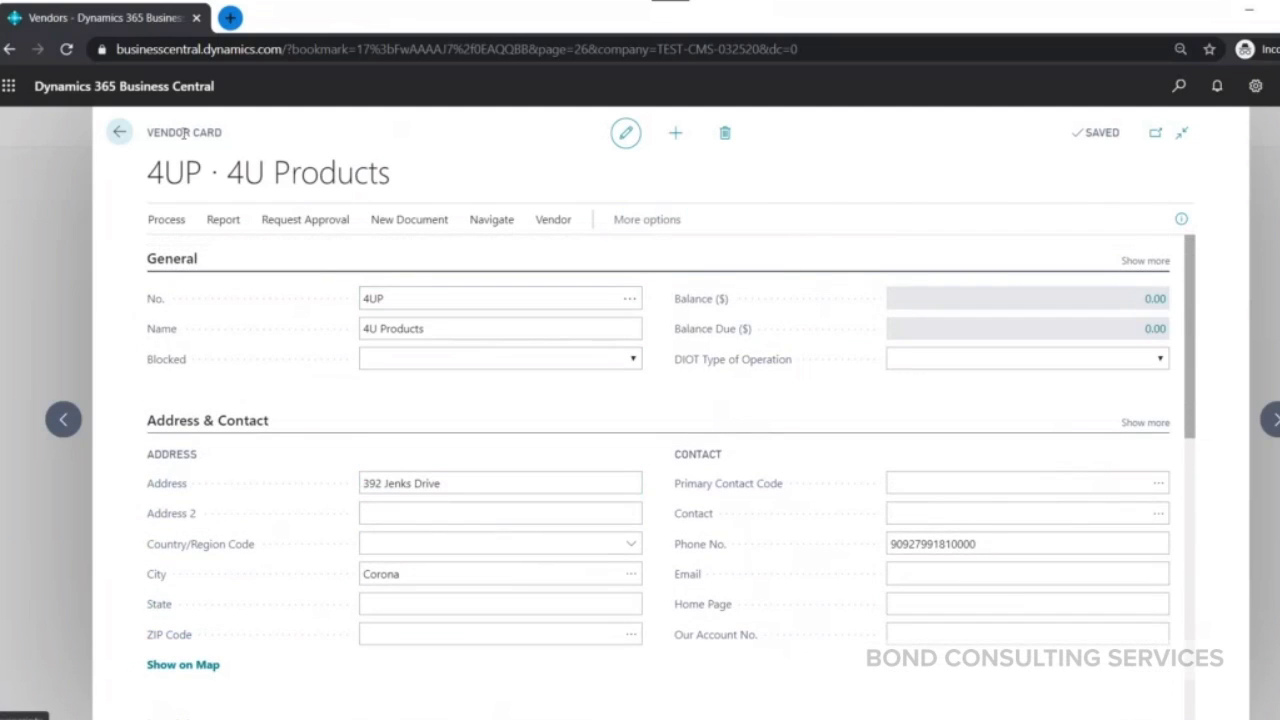
Return to the vendor list, sort it by Balance ($) in descending order, and open the card of vendor MAC, Master Fluids.
{"action": "left_click", "coordinate": [119, 132]}
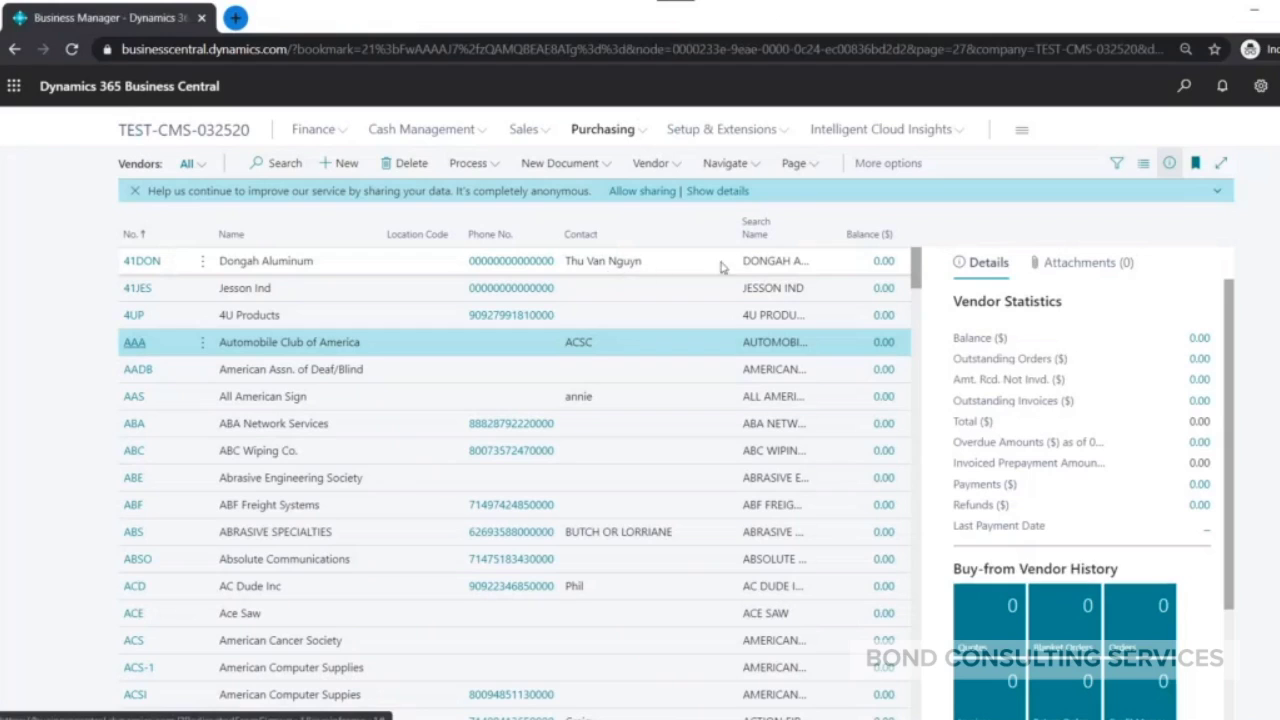
{"action": "left_click", "coordinate": [866, 241]}
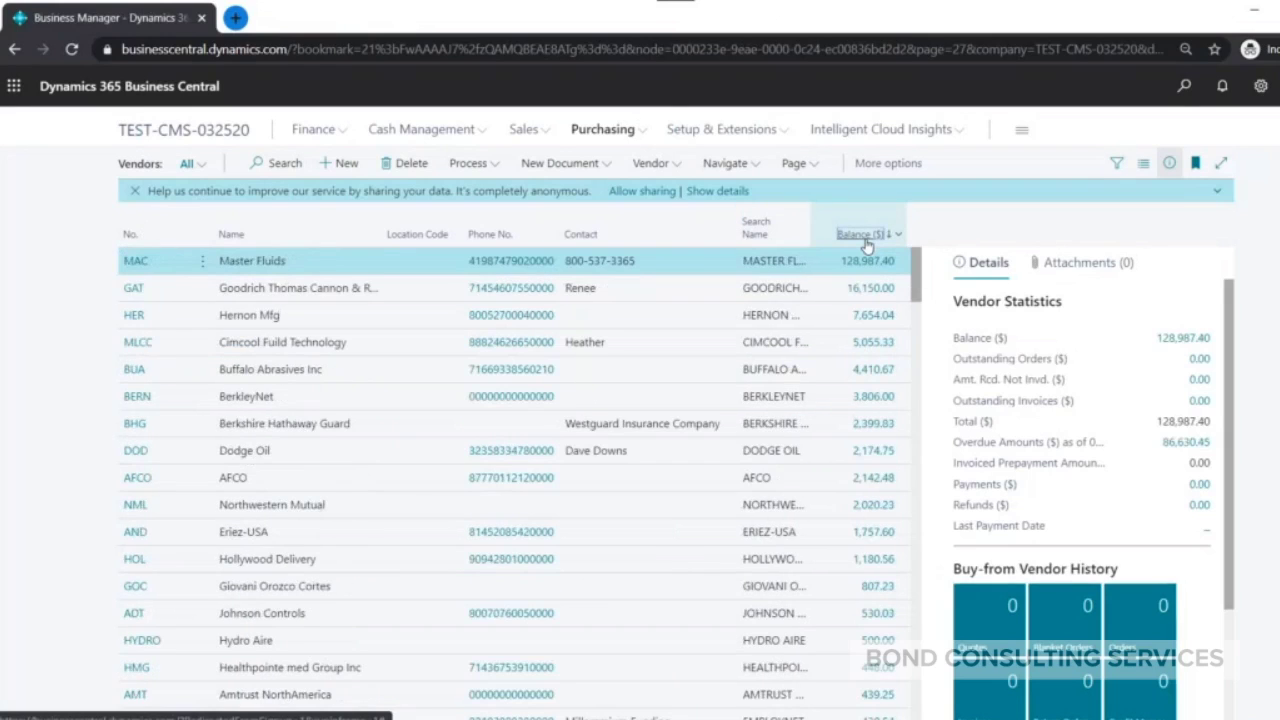
{"action": "left_click", "coordinate": [136, 261]}
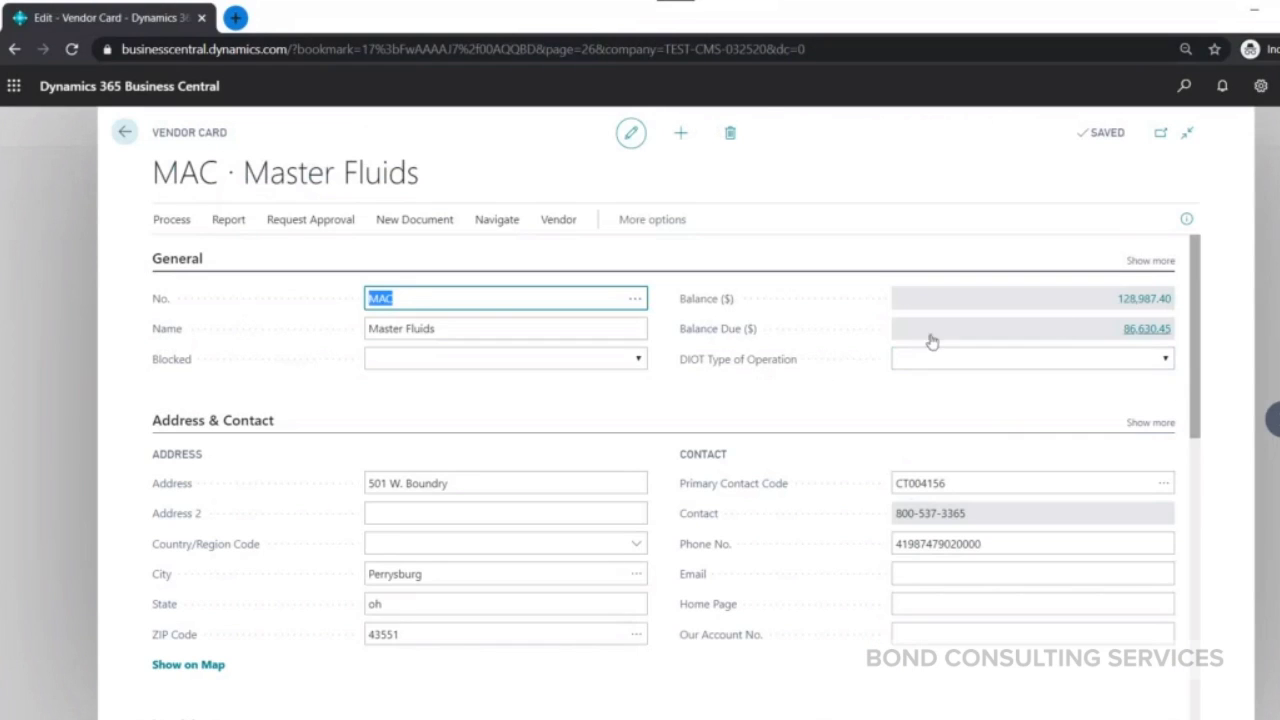
Open the ledger entries behind Master Fluids' Balance ($) and hide the details pane to show more columns.
{"action": "left_click", "coordinate": [1152, 298]}
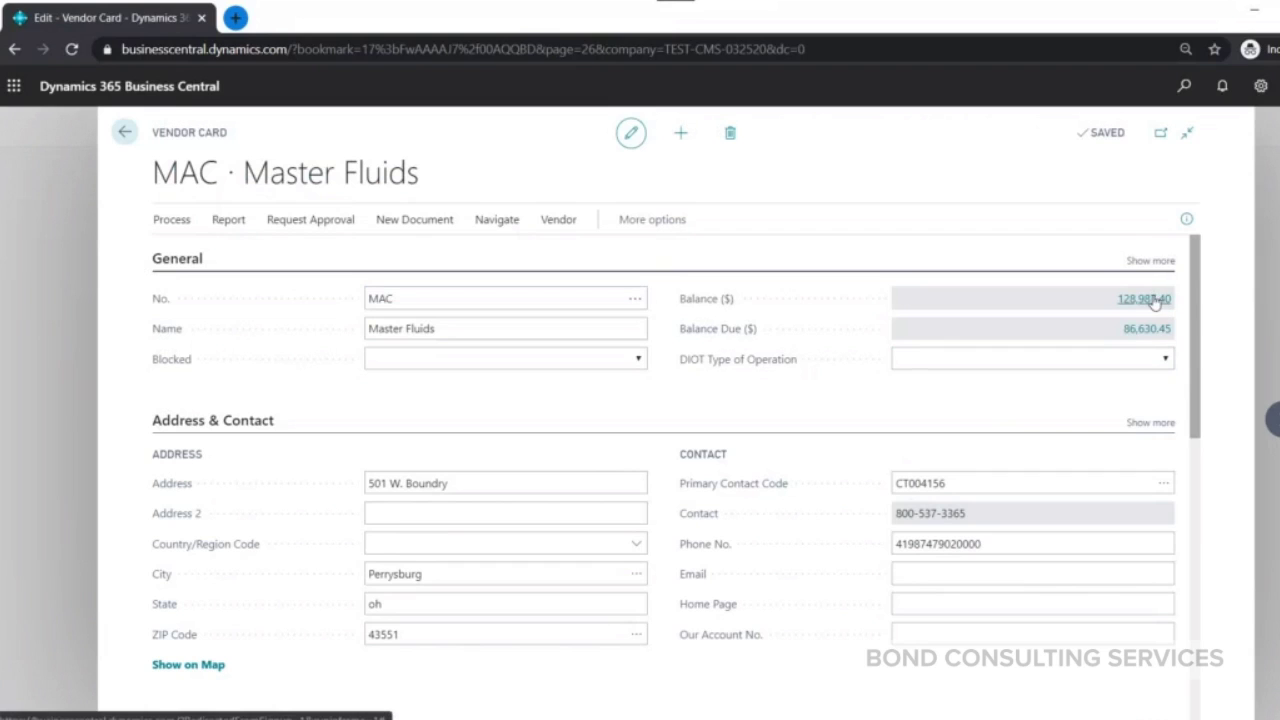
{"action": "left_click", "coordinate": [1150, 299]}
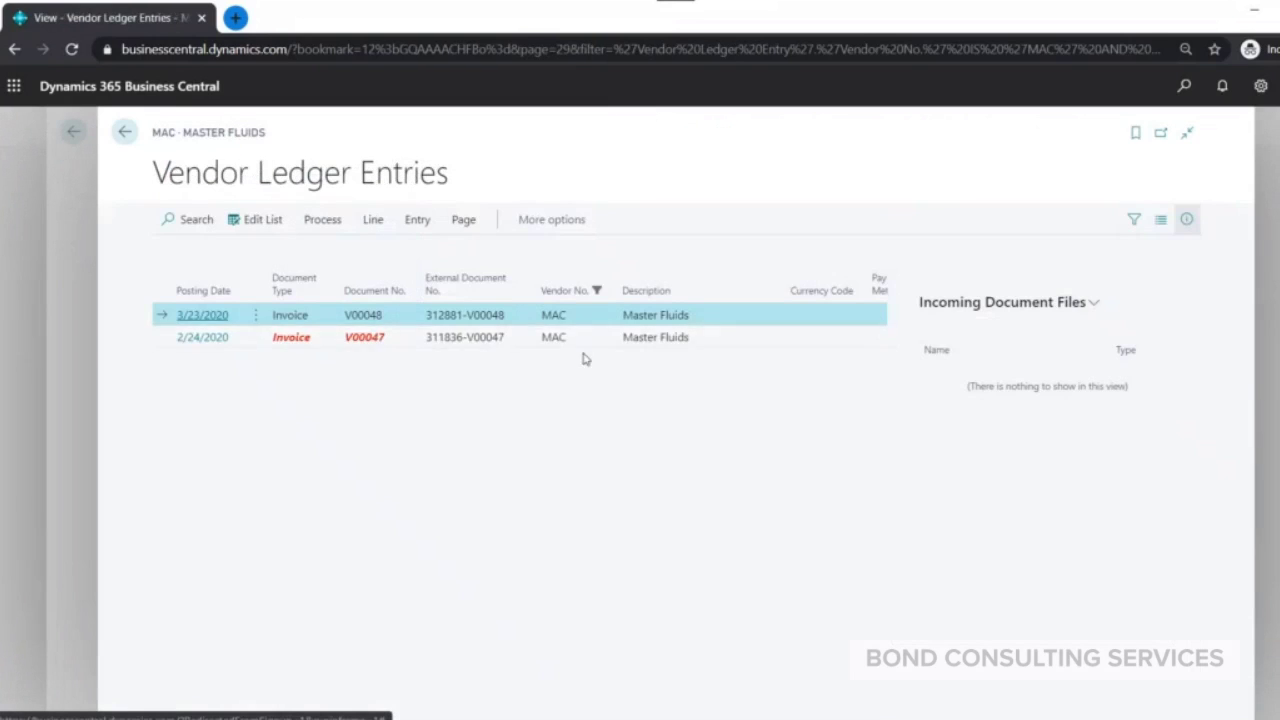
{"action": "left_click", "coordinate": [1186, 219]}
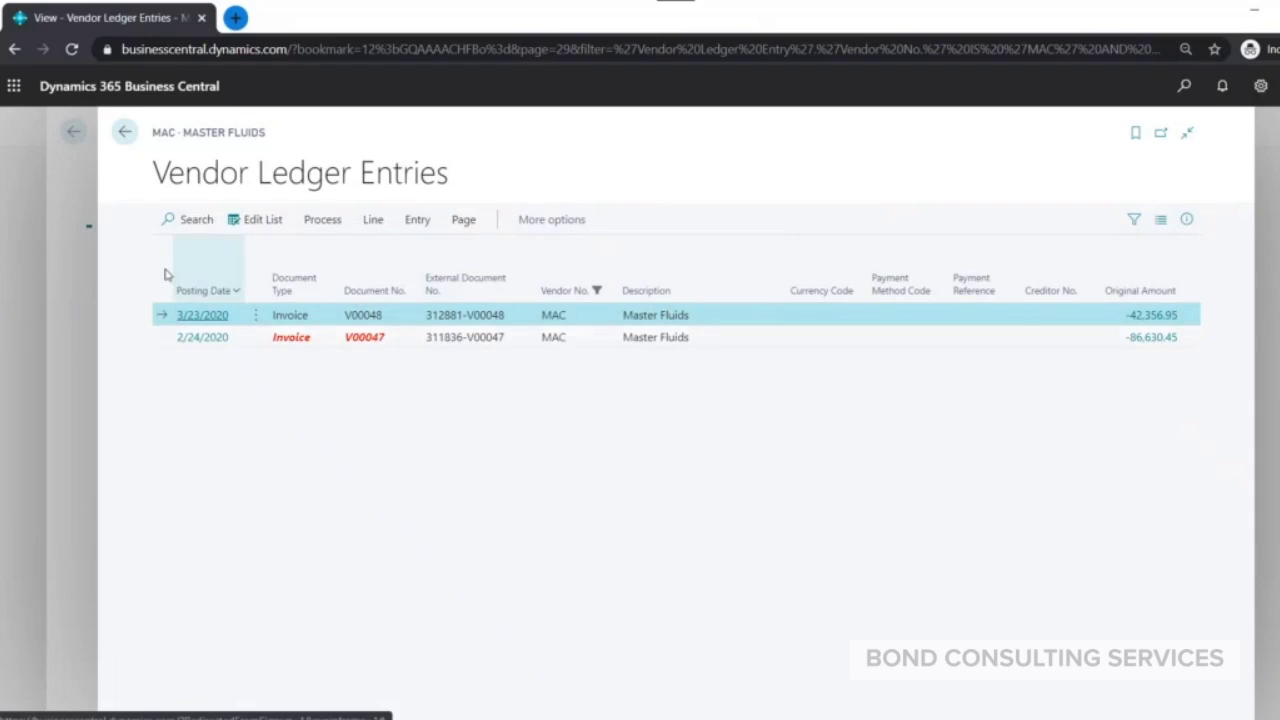
Return to the Master Fluids vendor card and open the vendor's full ledger entries from its history.
{"action": "left_click", "coordinate": [125, 131]}
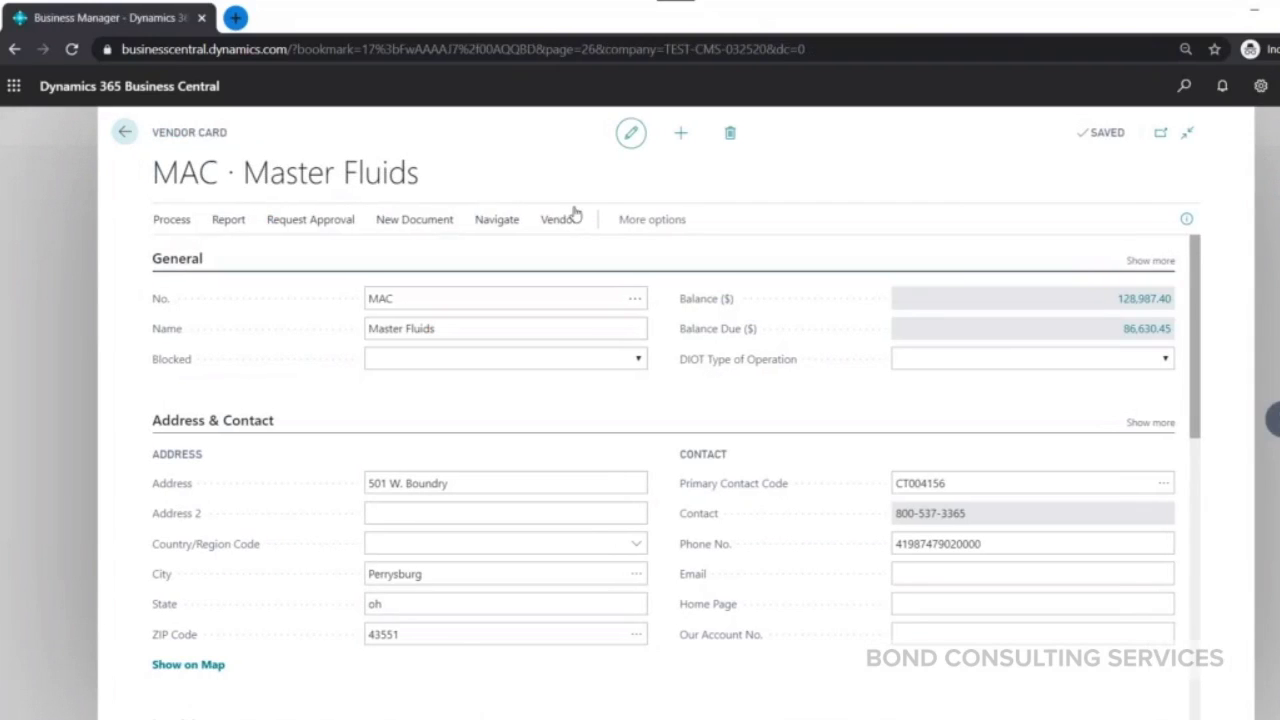
{"action": "left_click", "coordinate": [692, 226]}
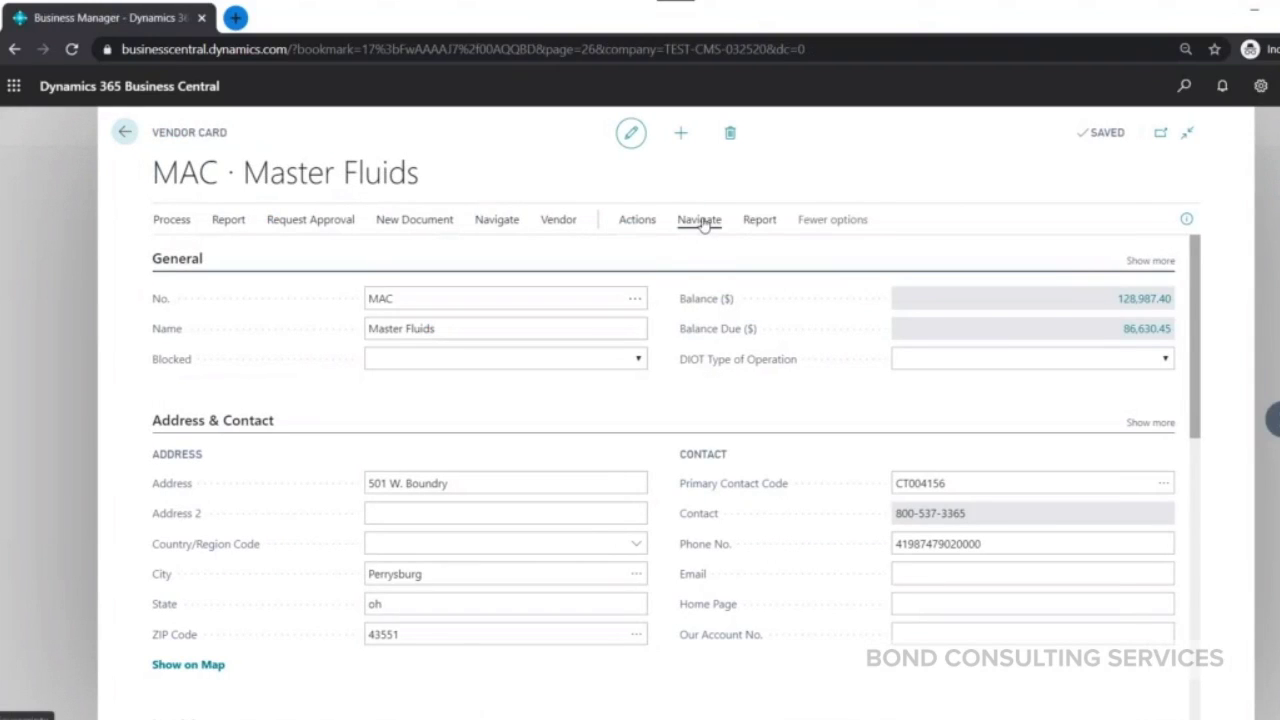
{"action": "left_click", "coordinate": [700, 222]}
{"action": "left_click", "coordinate": [500, 253]}
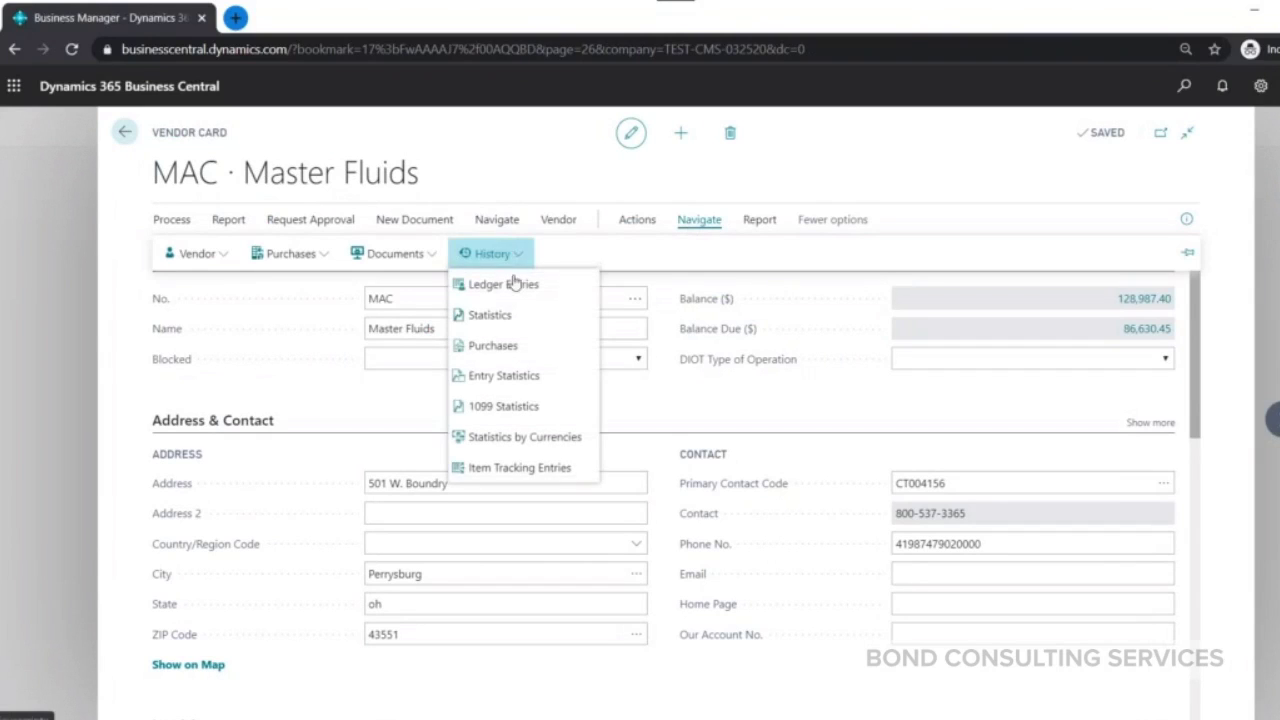
{"action": "left_click", "coordinate": [543, 288]}
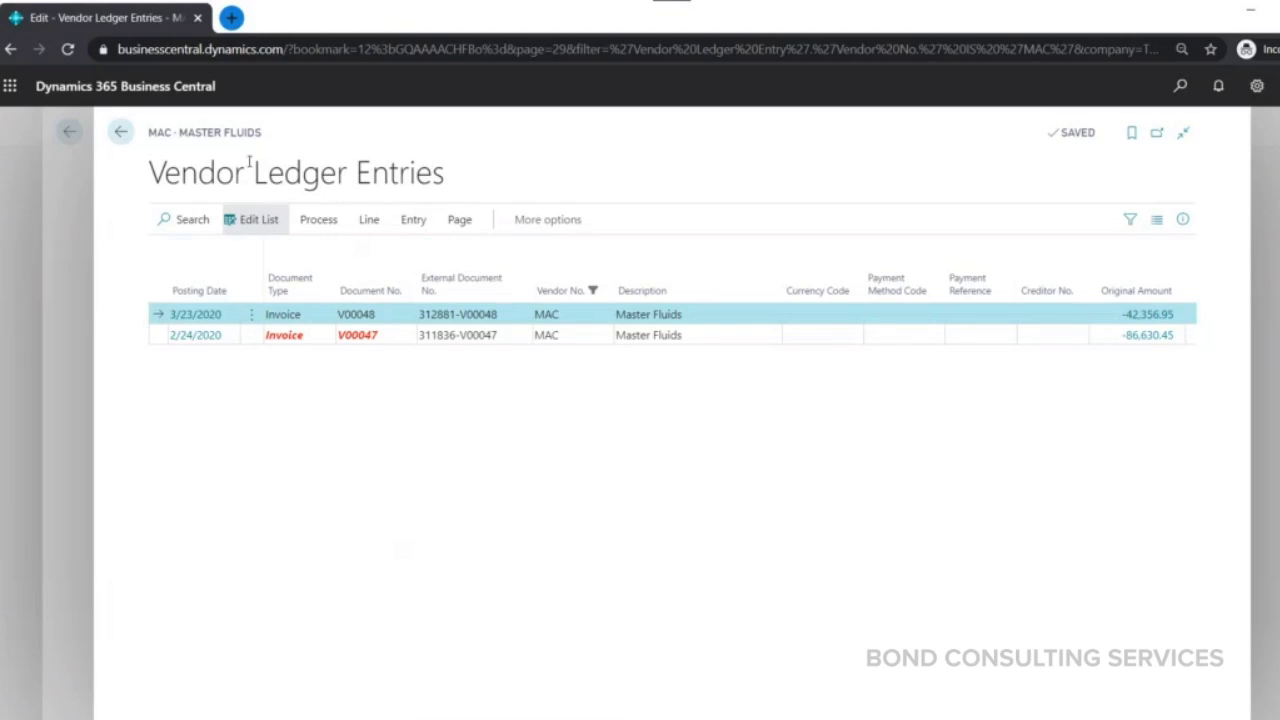
Close the ledger entries and the Master Fluids card, and look over the vendor list sorted by balance.
{"action": "left_click", "coordinate": [121, 134]}
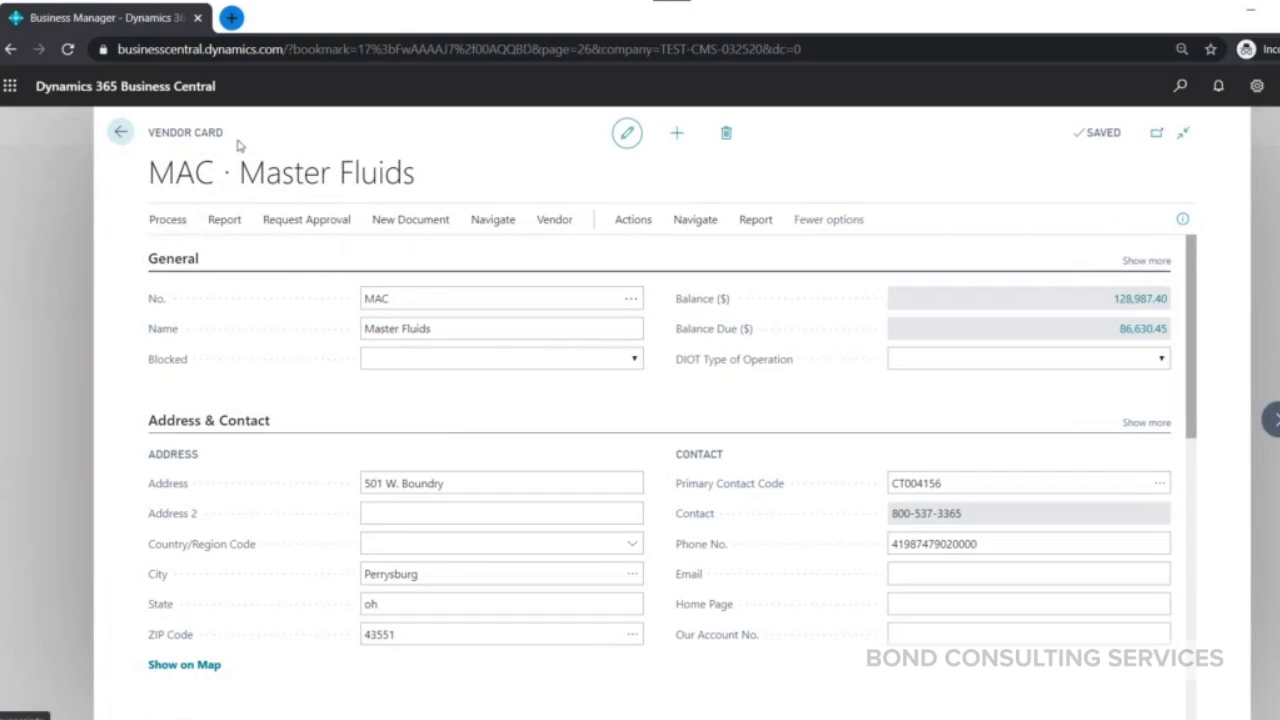
{"action": "left_click", "coordinate": [123, 135]}
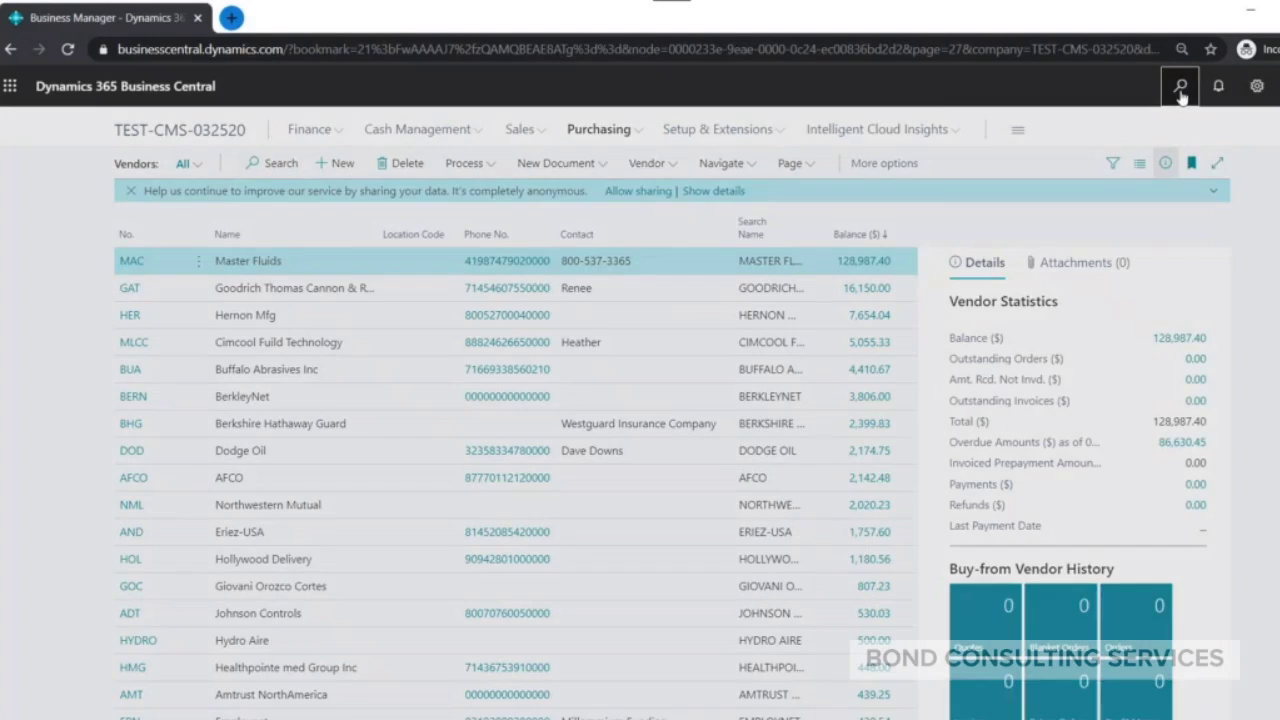
{"action": "left_click", "coordinate": [1181, 88]}
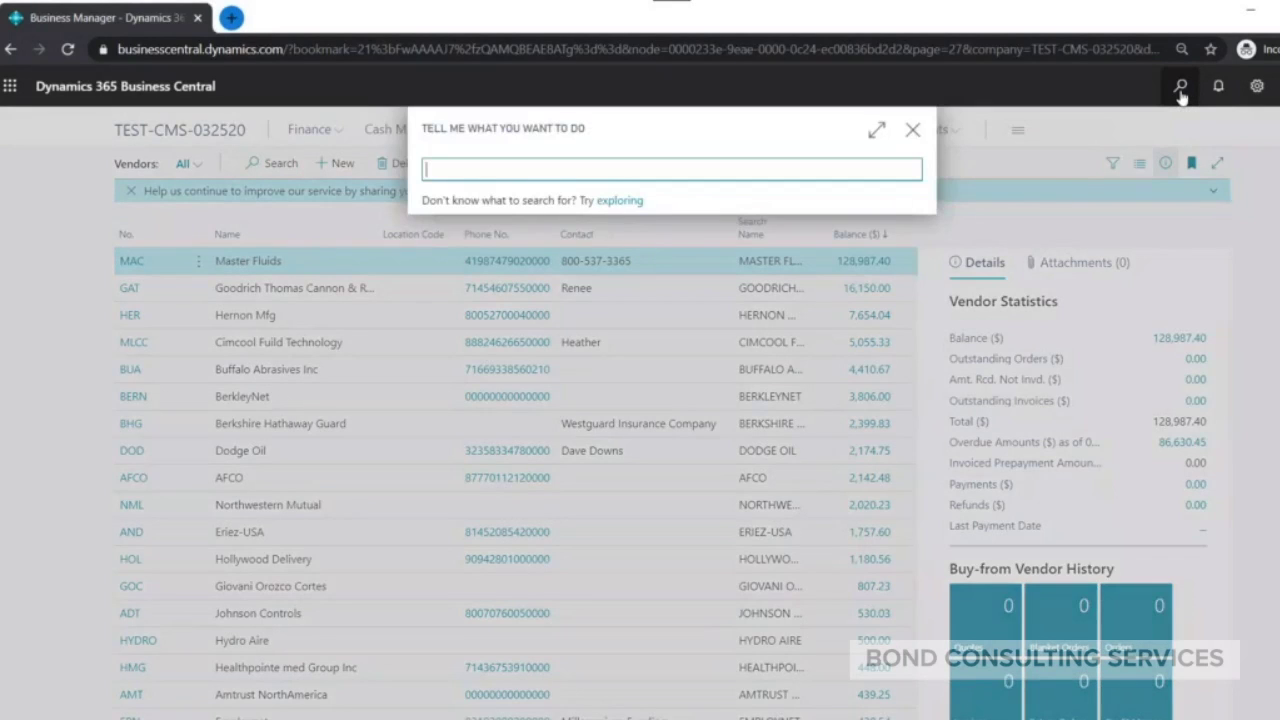
{"action": "left_click", "coordinate": [913, 130]}
{"action": "scroll", "coordinate": [420, 330], "scroll_direction": "down", "scroll_amount": 1}
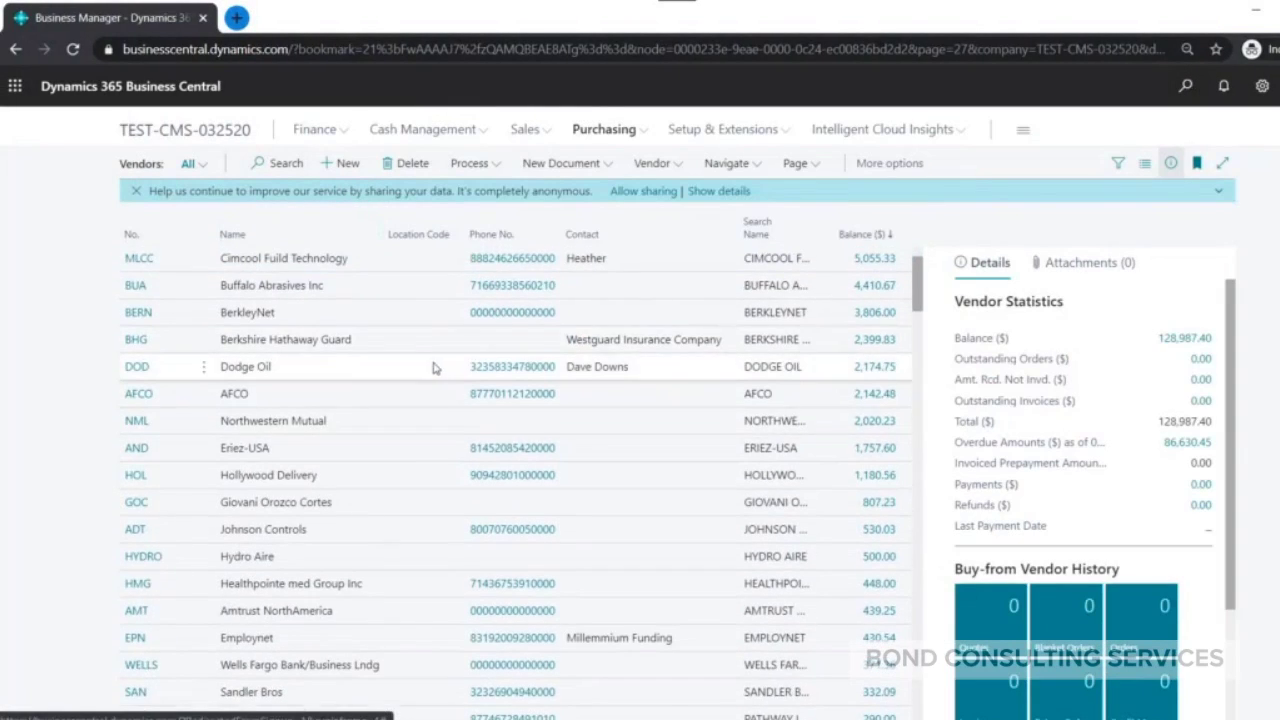
{"action": "scroll", "coordinate": [300, 320], "scroll_direction": "up", "scroll_amount": 1}
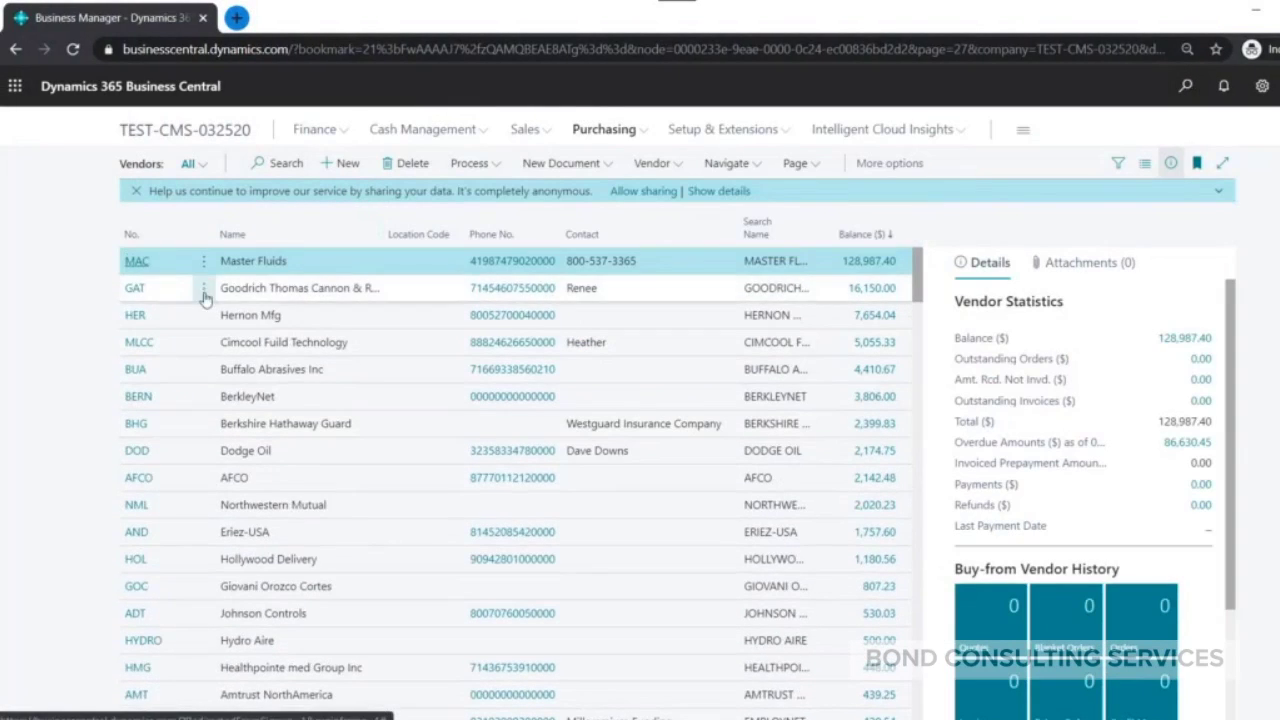
Open the card of vendor MAC, Master Fluids, and show the new document types that can be created from it.
{"action": "left_click", "coordinate": [137, 263]}
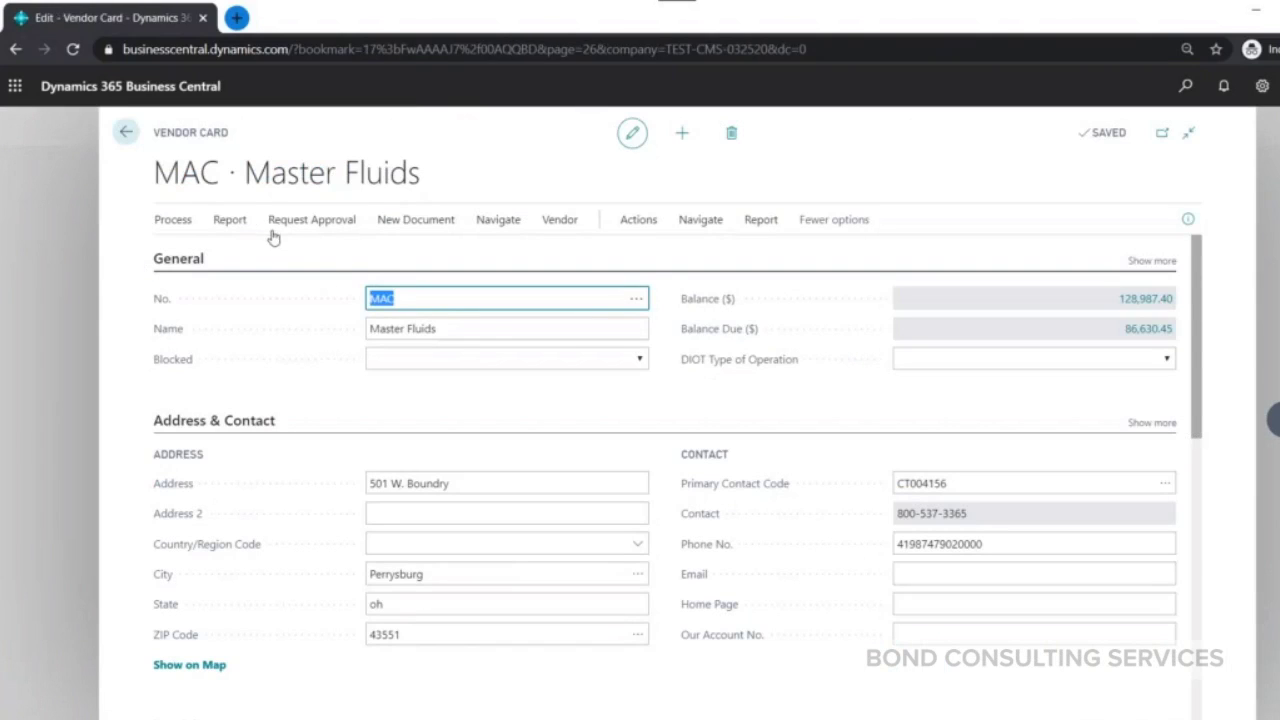
{"action": "left_click", "coordinate": [436, 225]}
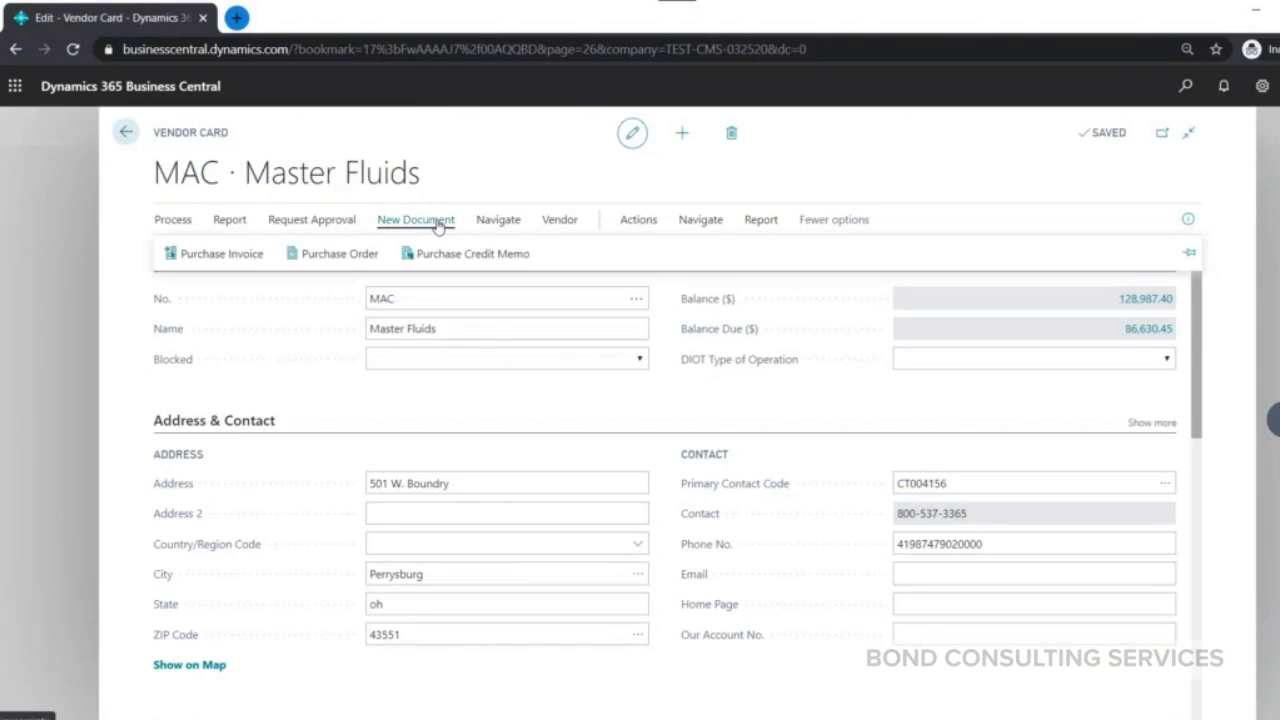